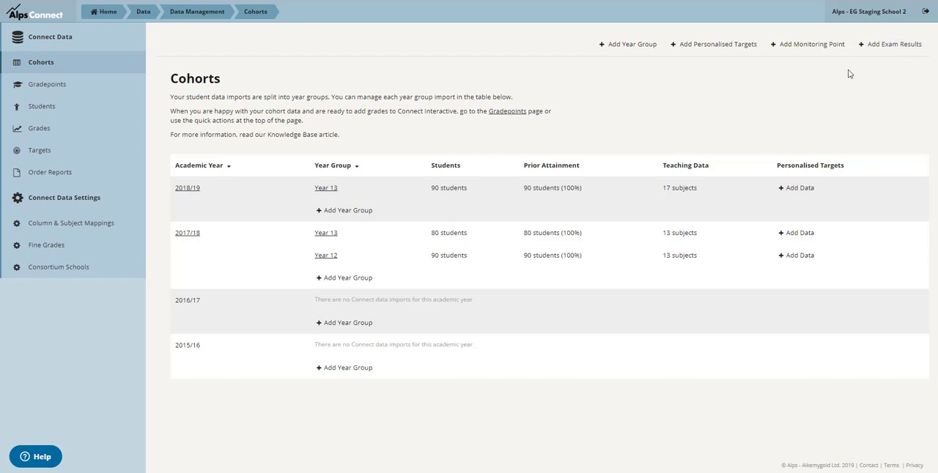
Open the gradepoints for academic year 2017/18 and start adding exam results
left_click(63, 92)
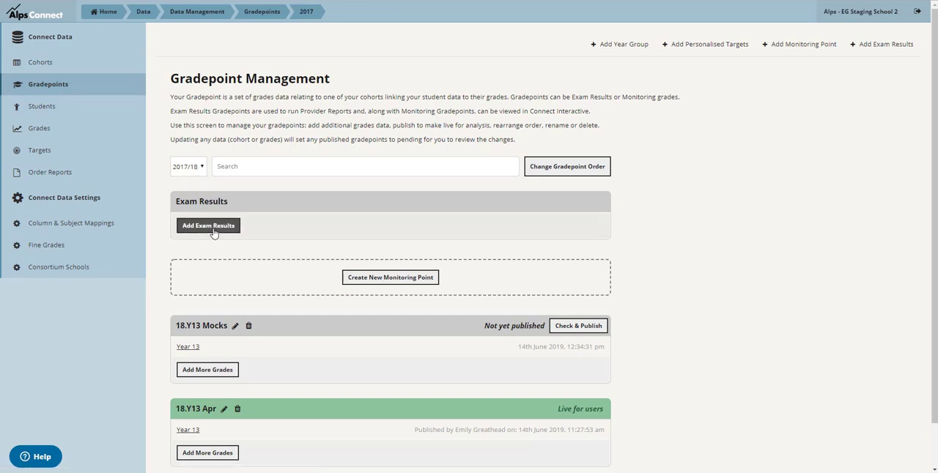
left_click(202, 171)
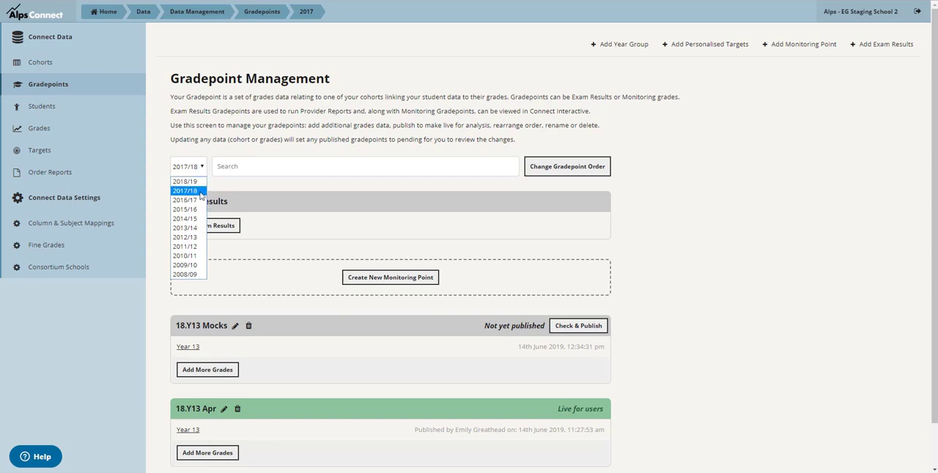
left_click(200, 193)
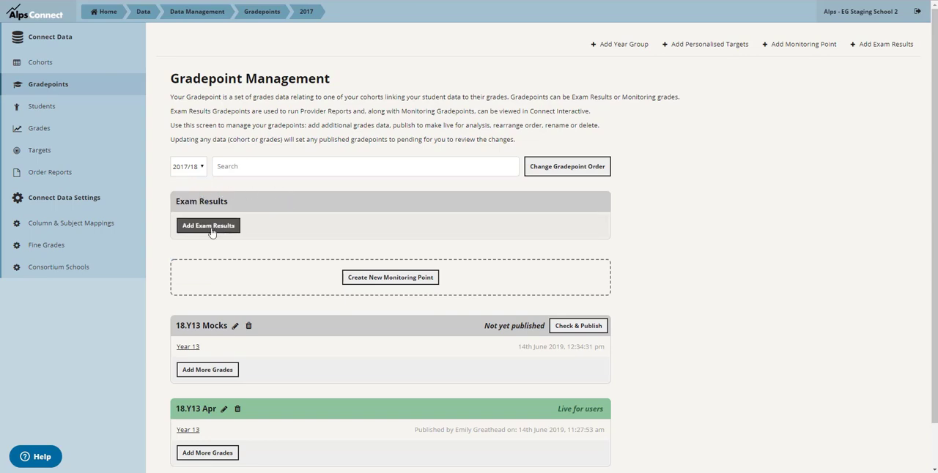
left_click(208, 227)
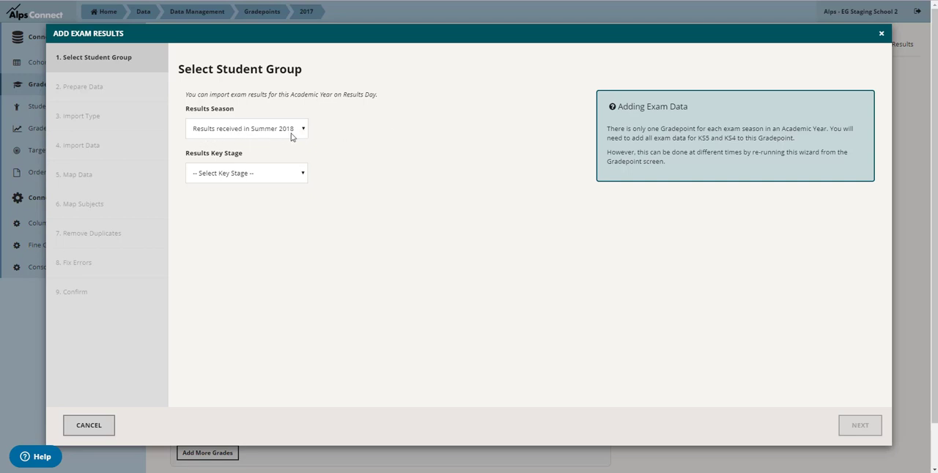
Set the results key stage to KS5 for the Summer 2018 season and show the Excel import instructions
left_click(303, 176)
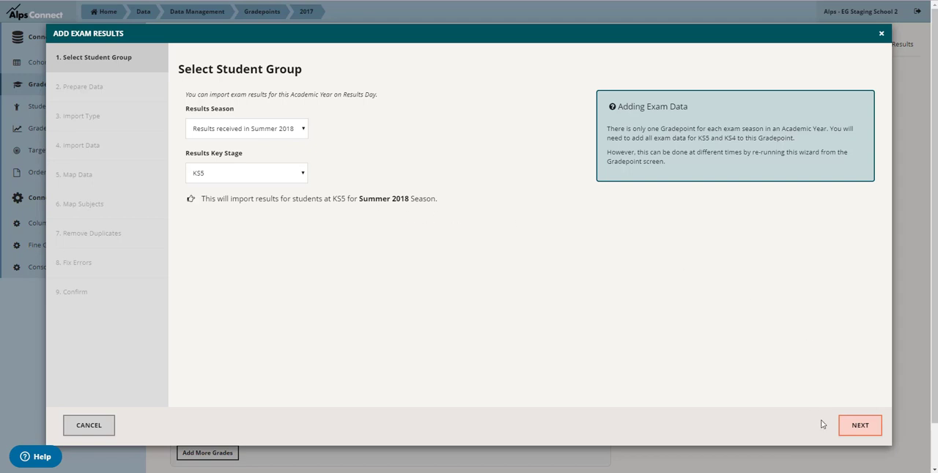
left_click(858, 426)
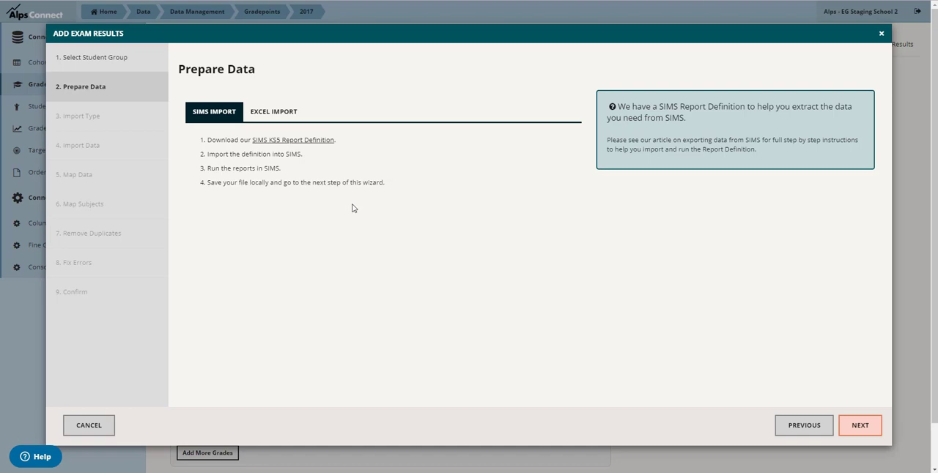
left_click(287, 117)
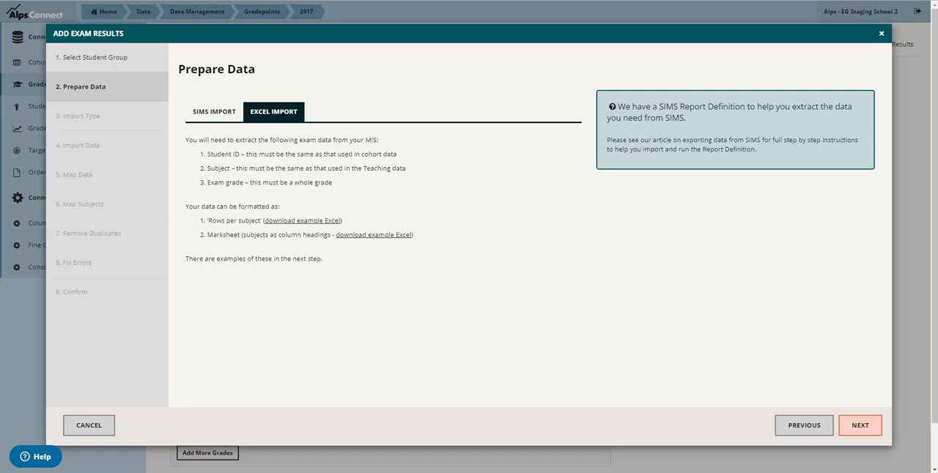
Switch to the Excel exam results workbook and examine how one student's subjects and grades are laid out across rows
left_click(208, 471)
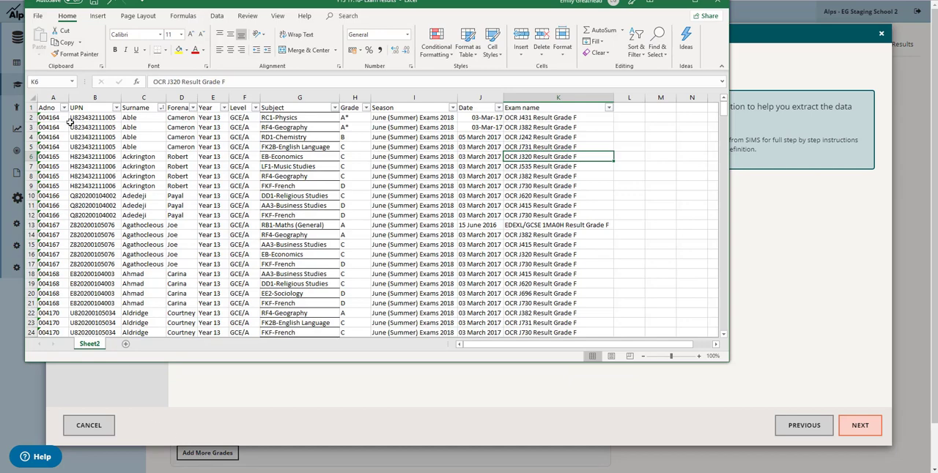
left_click(31, 117)
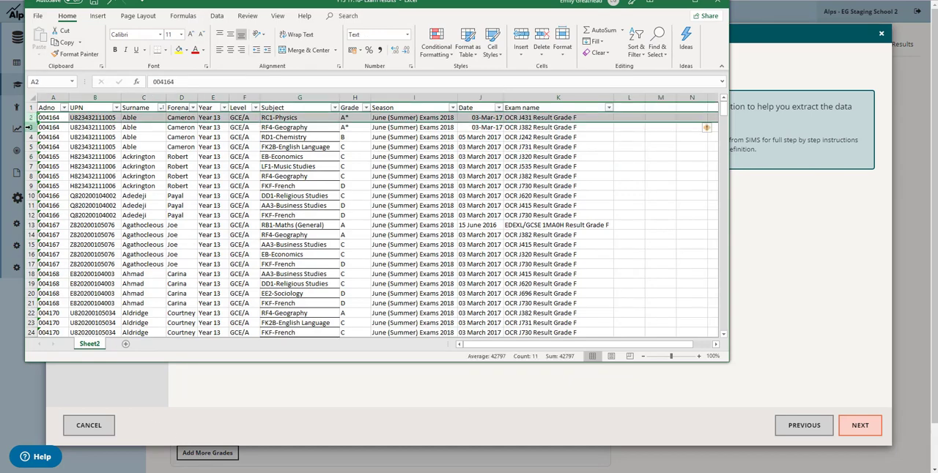
left_click(30, 127)
left_click(30, 137)
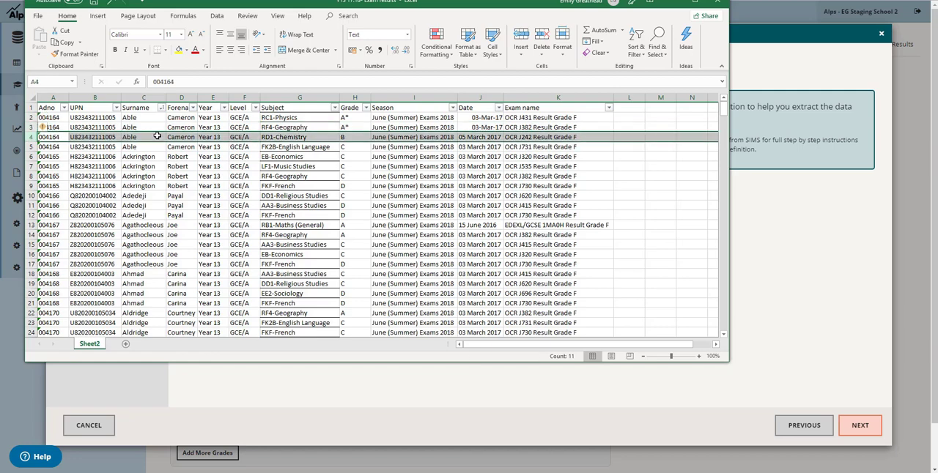
left_click(273, 138)
left_click(279, 149)
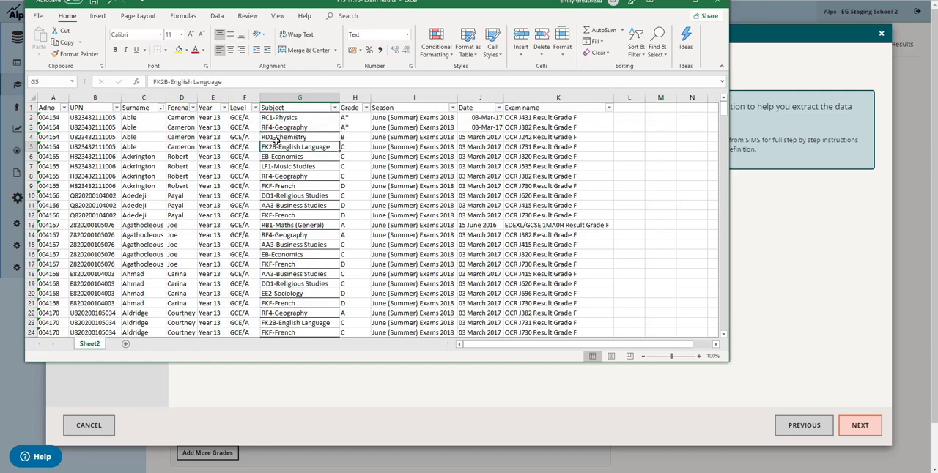
left_click(672, 3)
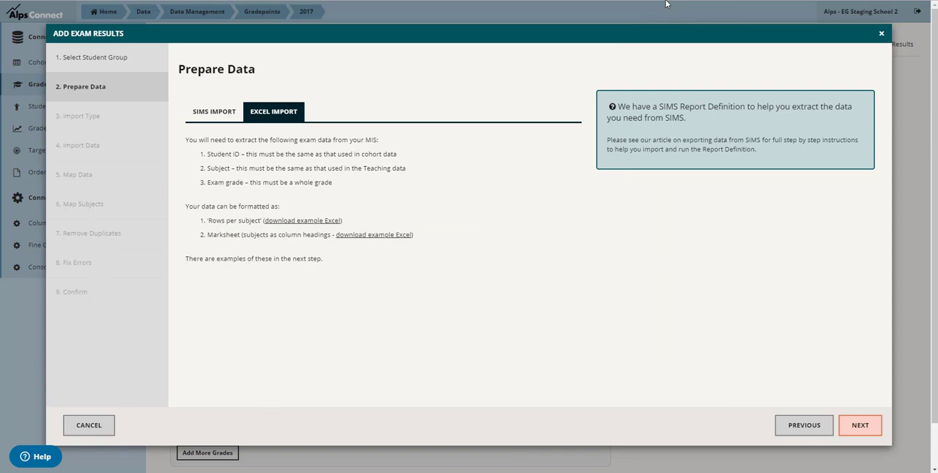
Compare the Marksheet layout with the workbook's Subject column, and use Rows per exam result as the import format
left_click(870, 432)
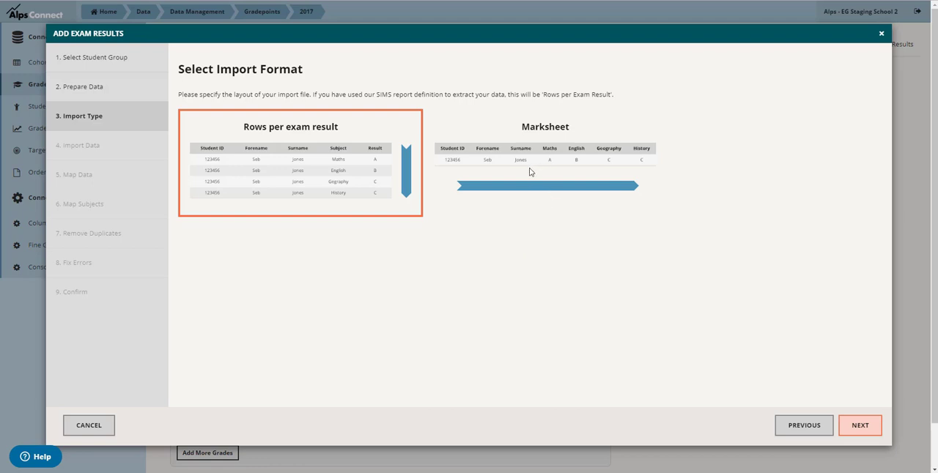
left_click(509, 159)
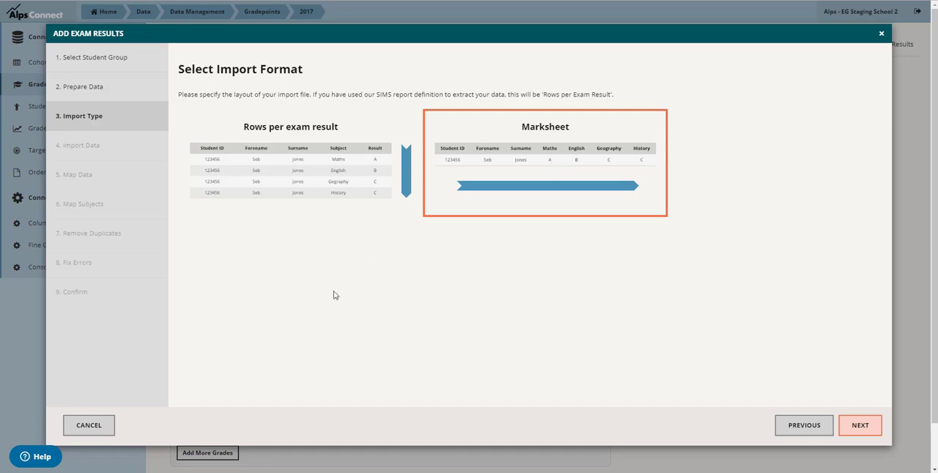
left_click(249, 472)
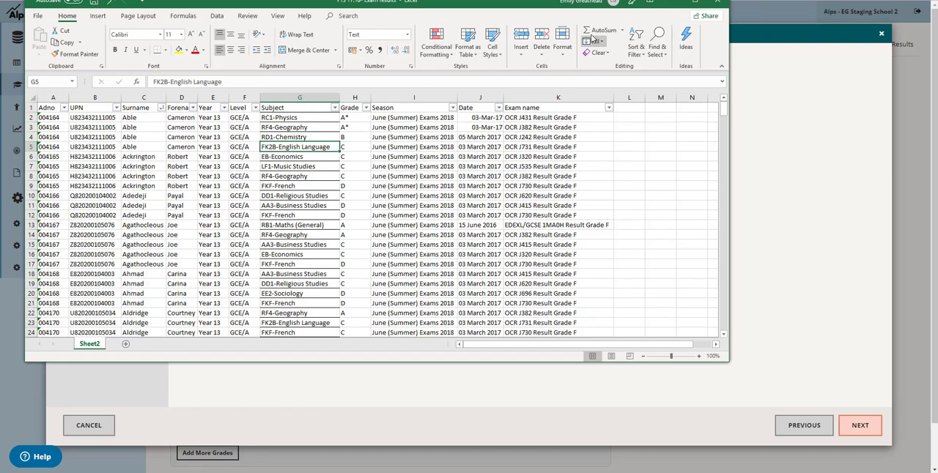
left_click_drag(300, 109, 295, 261)
left_click(298, 226)
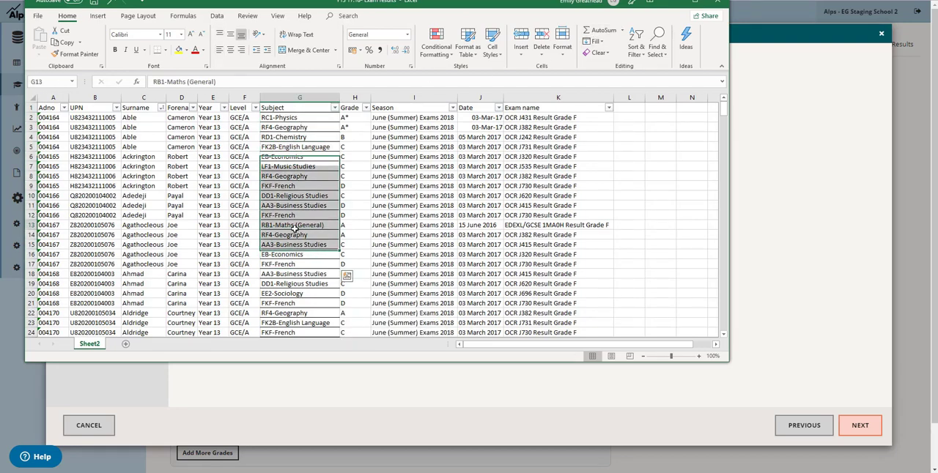
left_click(673, 4)
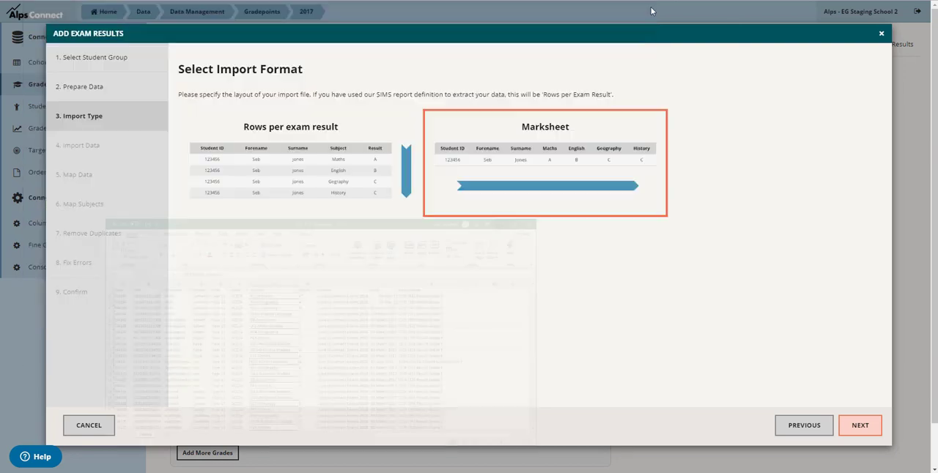
left_click(271, 159)
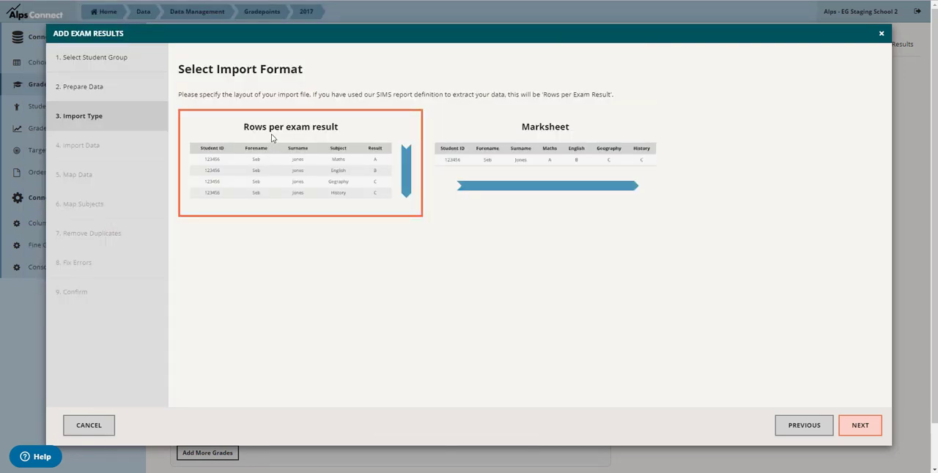
left_click(858, 426)
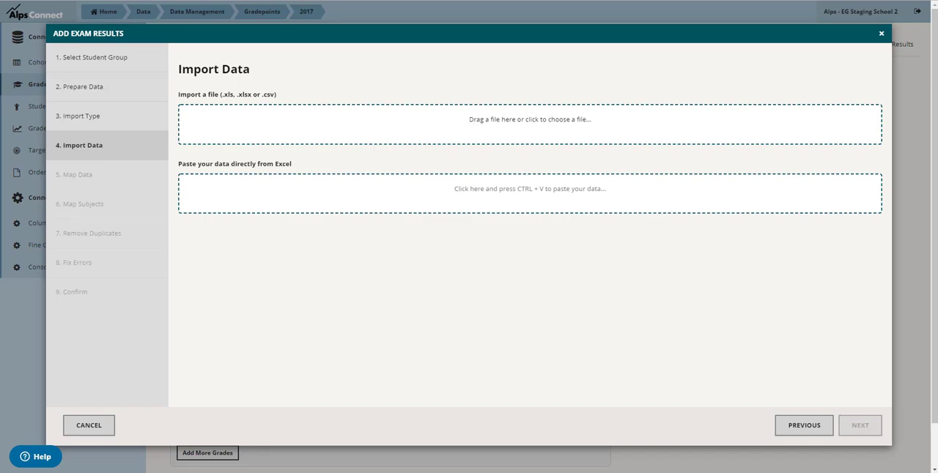
Switch to the Excel workbook and copy the entire exam results table, including its headers
left_click(202, 439)
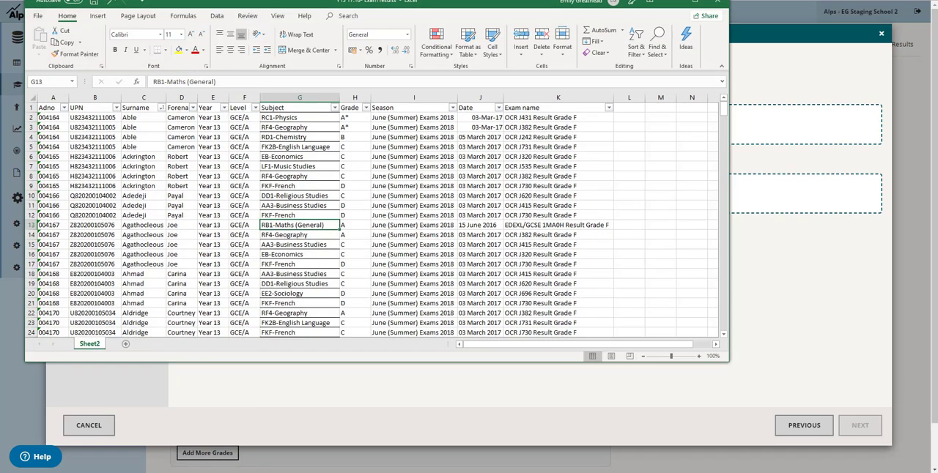
left_click(254, 195)
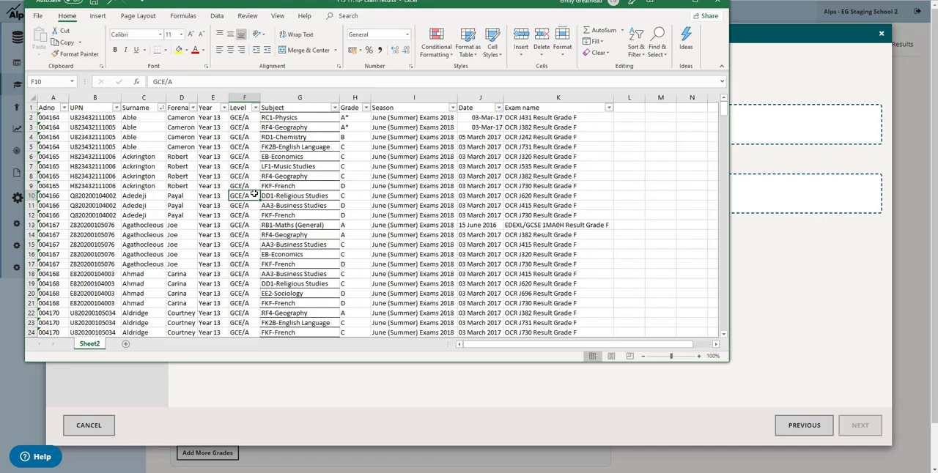
key("ctrl+a")
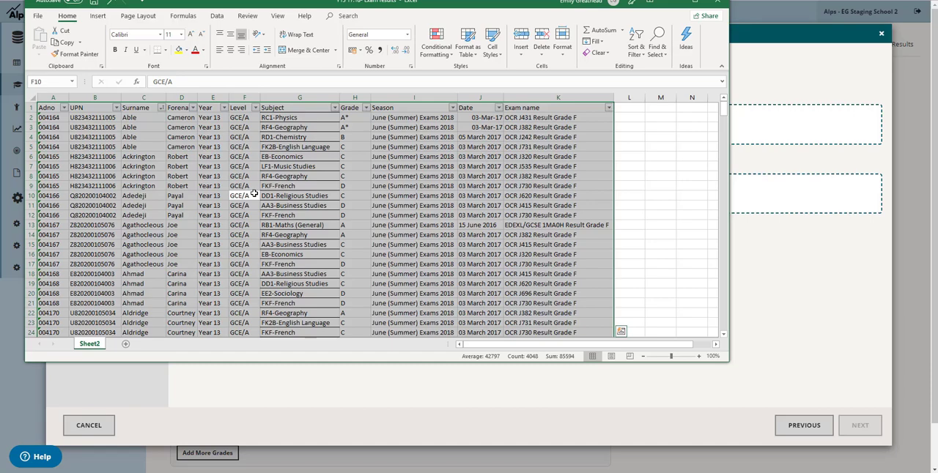
key("ctrl+c")
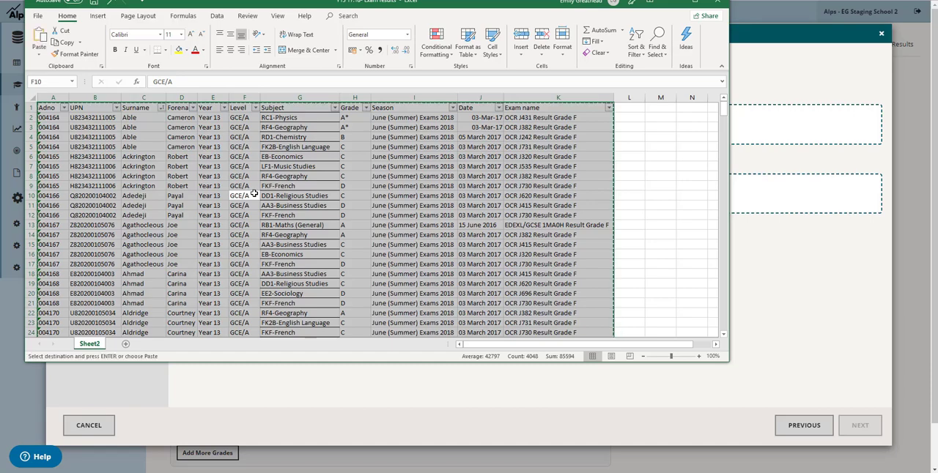
left_click(672, 3)
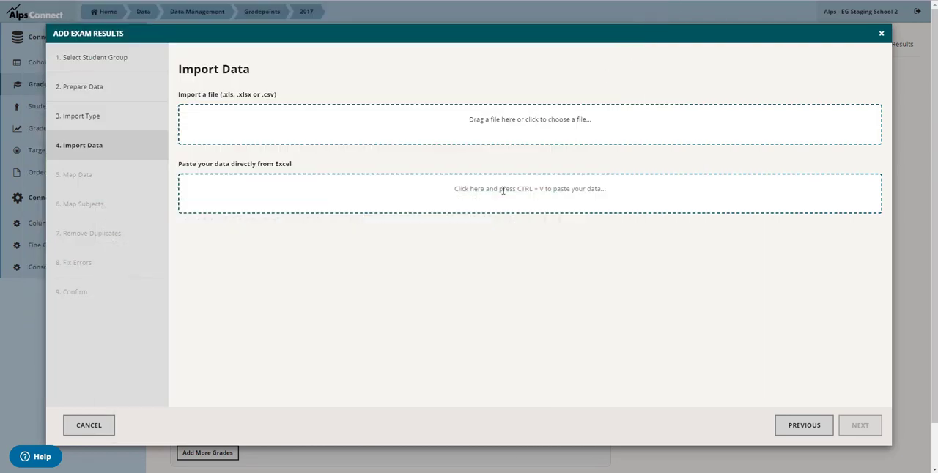
Paste the copied exam results directly into the import and continue to column mapping
left_click(502, 190)
key("ctrl+v")
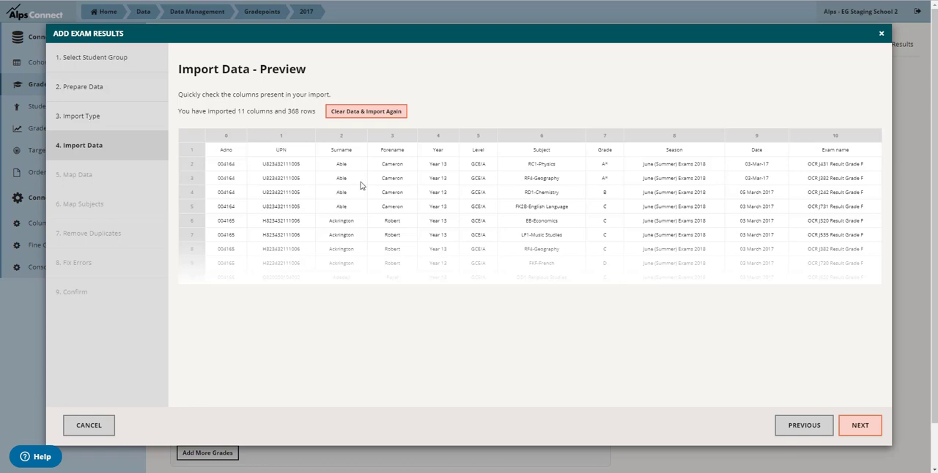
left_click(845, 431)
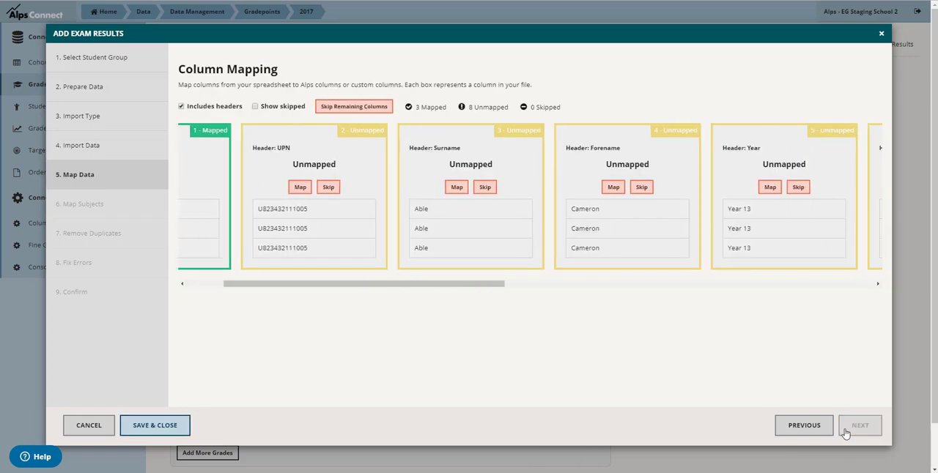
Skip the UPN, Surname, Forename, Year, Level, Season, Date and Exam name columns, and continue to subject mapping
left_click_drag(475, 283, 360, 288)
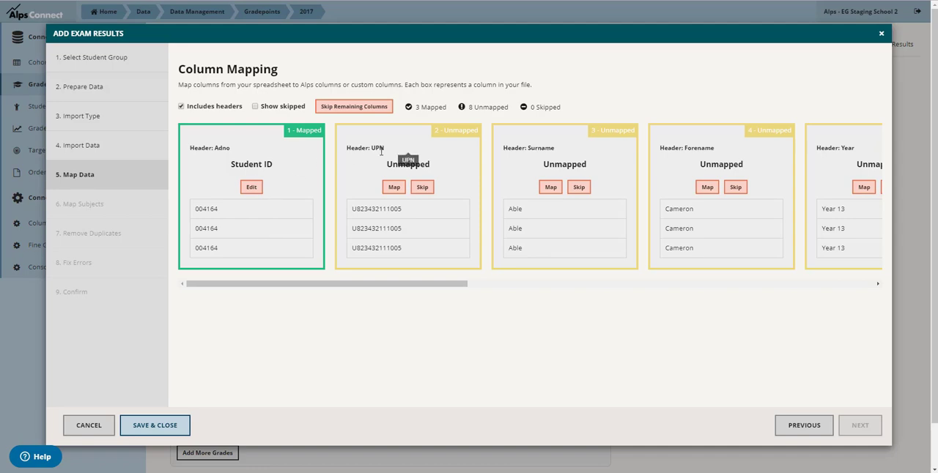
left_click(422, 187)
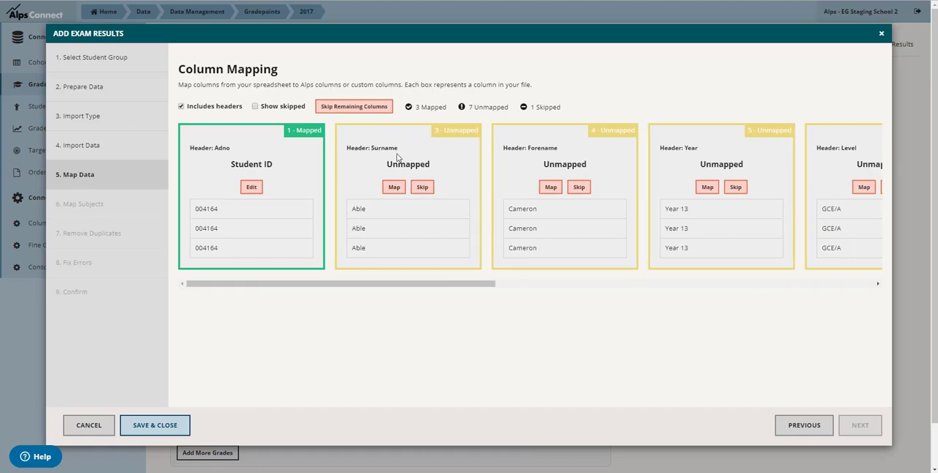
left_click(423, 188)
left_click(424, 190)
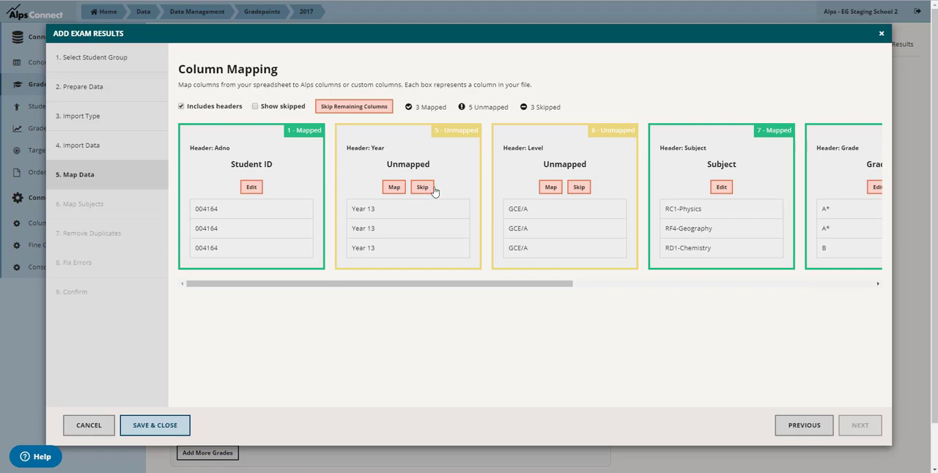
left_click(434, 190)
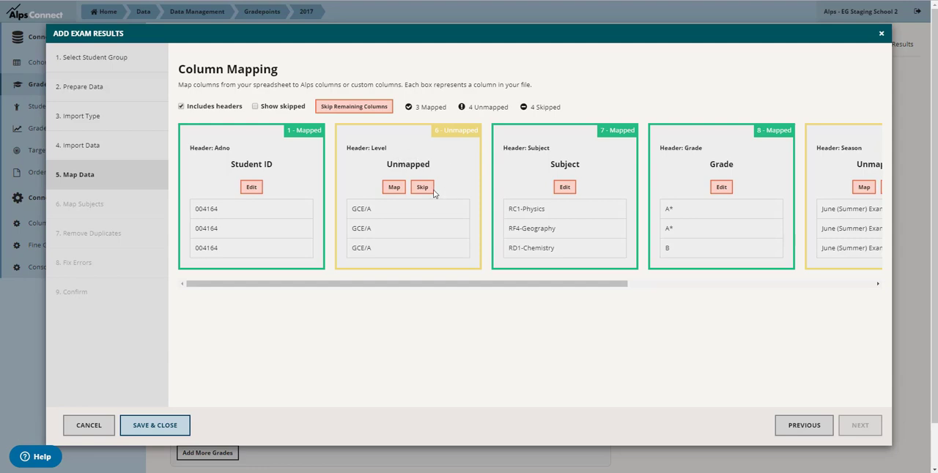
left_click(422, 187)
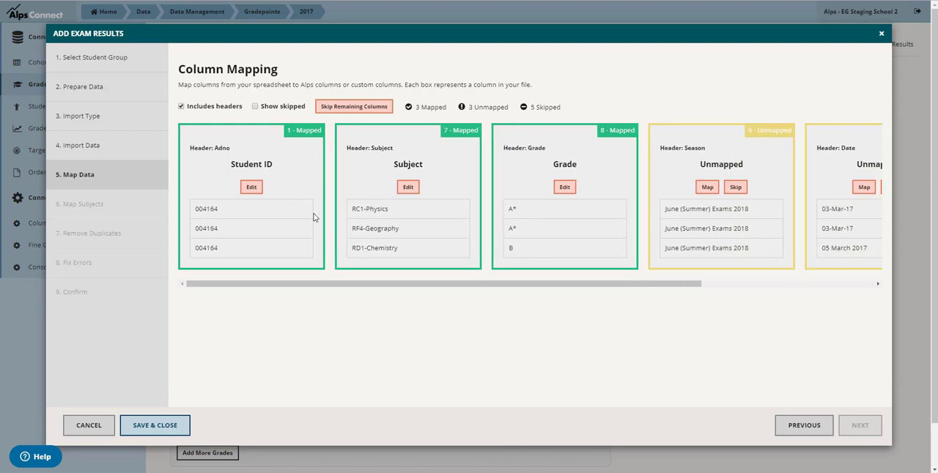
left_click(735, 187)
left_click(735, 188)
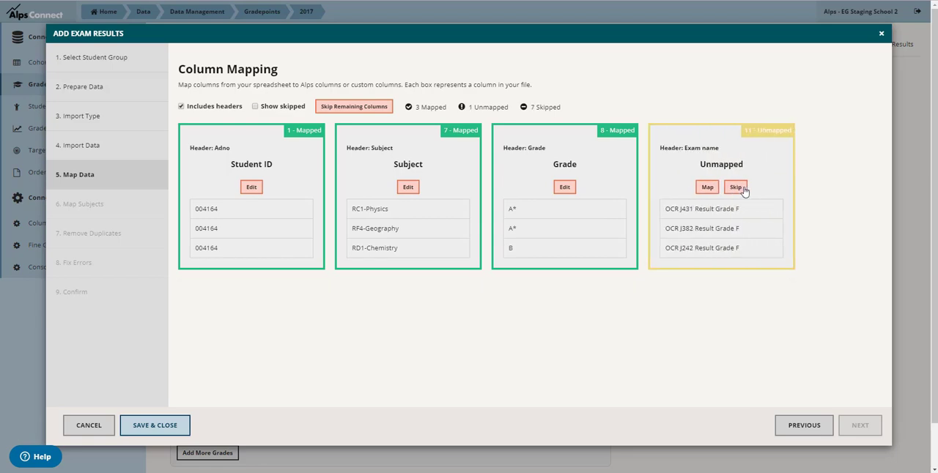
left_click(736, 188)
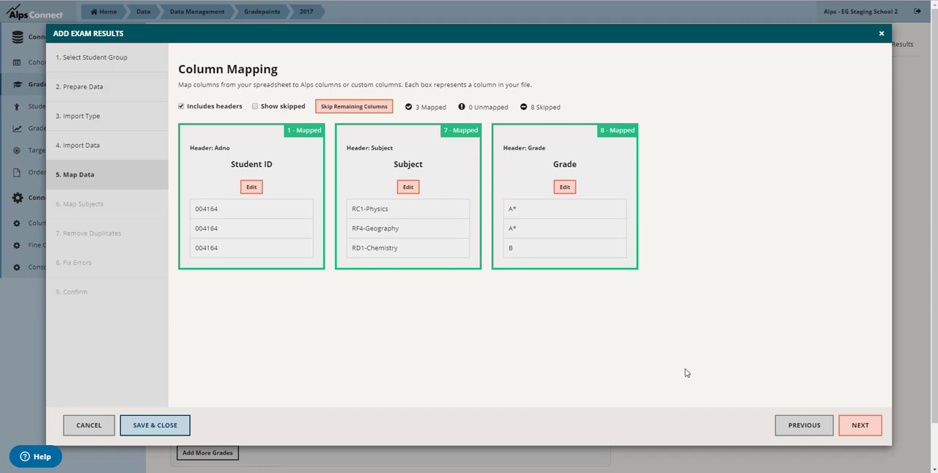
left_click(845, 432)
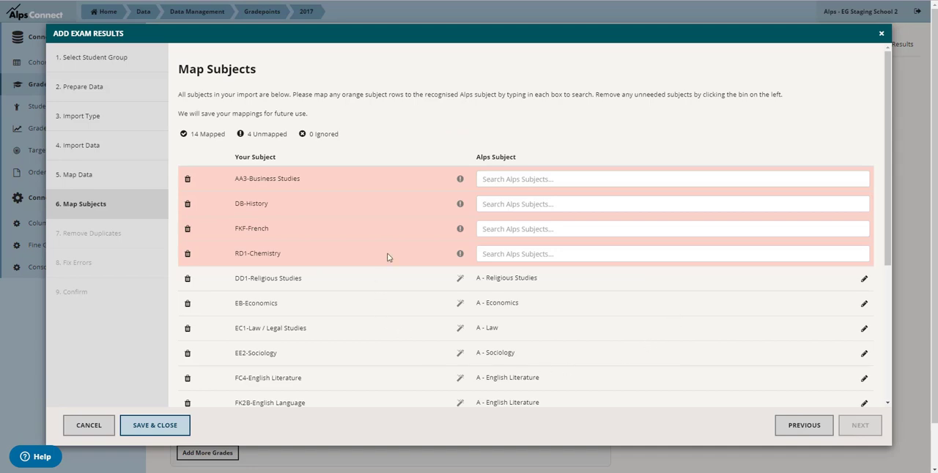
Look over the saved subject mappings and map AA3-Business Studies to the A-level subject A - Business Studies
scroll(592, 308, "down", 1)
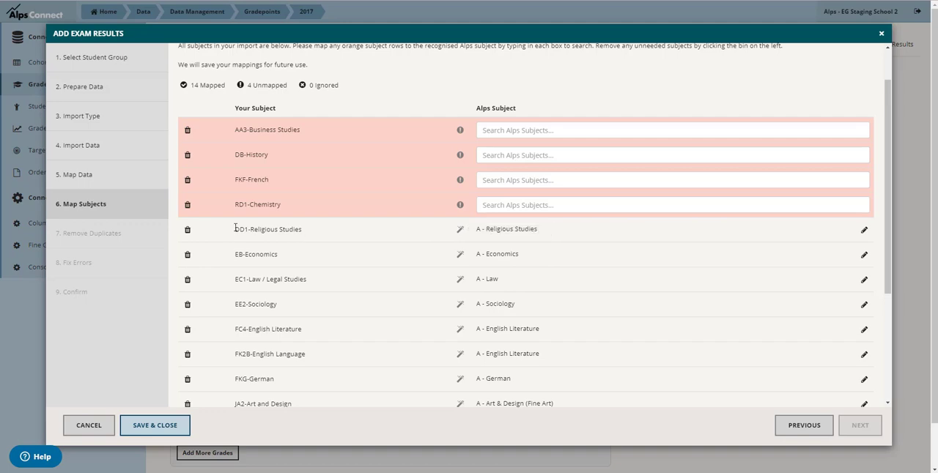
left_click_drag(232, 230, 344, 239)
left_click(320, 236)
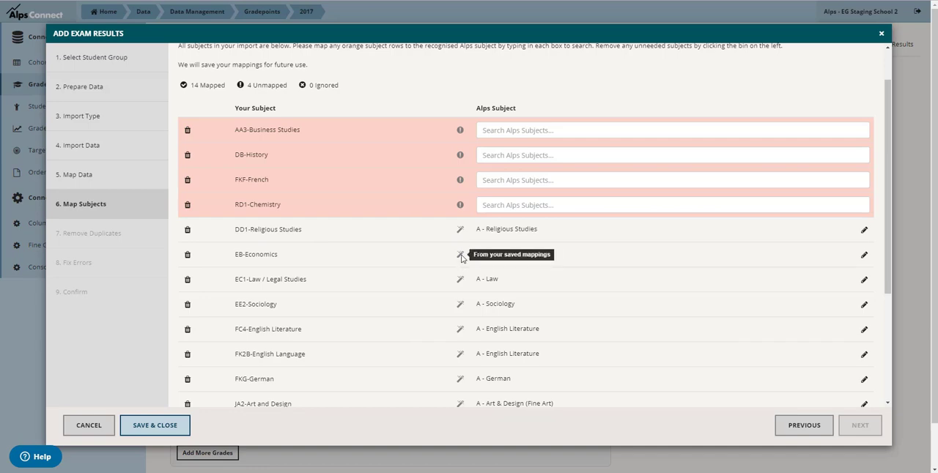
scroll(517, 271, "down", 2)
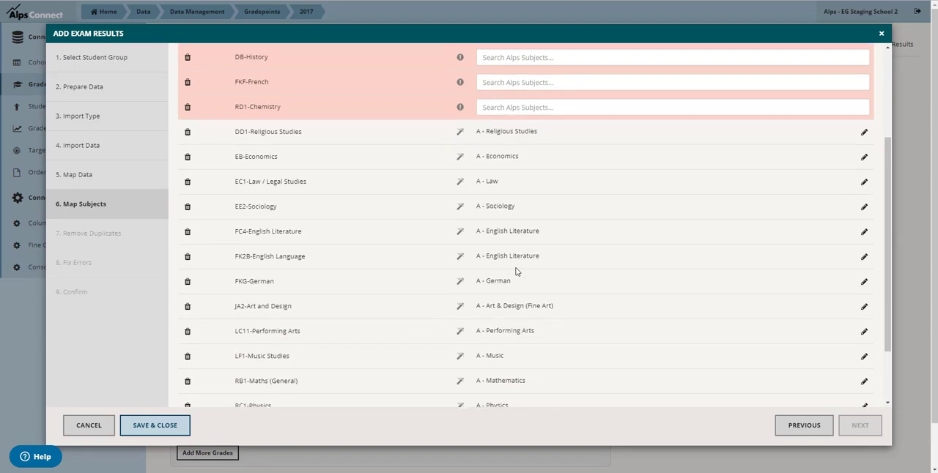
scroll(589, 223, "up", 3)
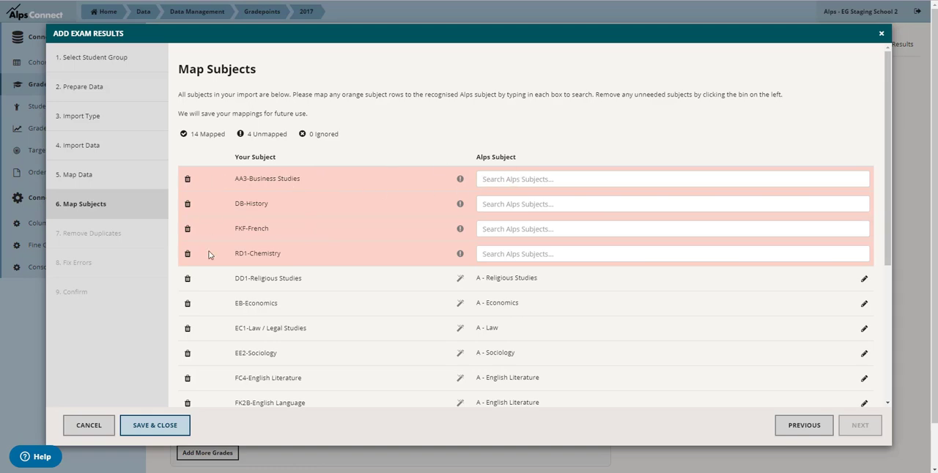
left_click(486, 179)
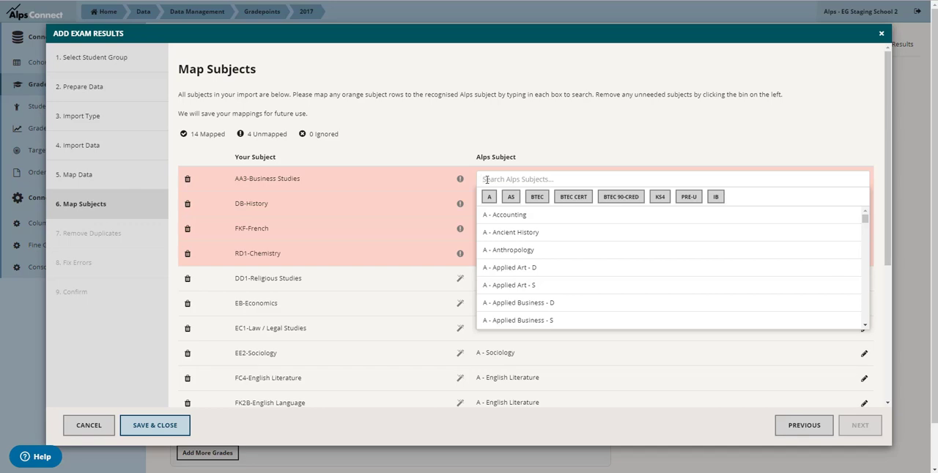
type("business")
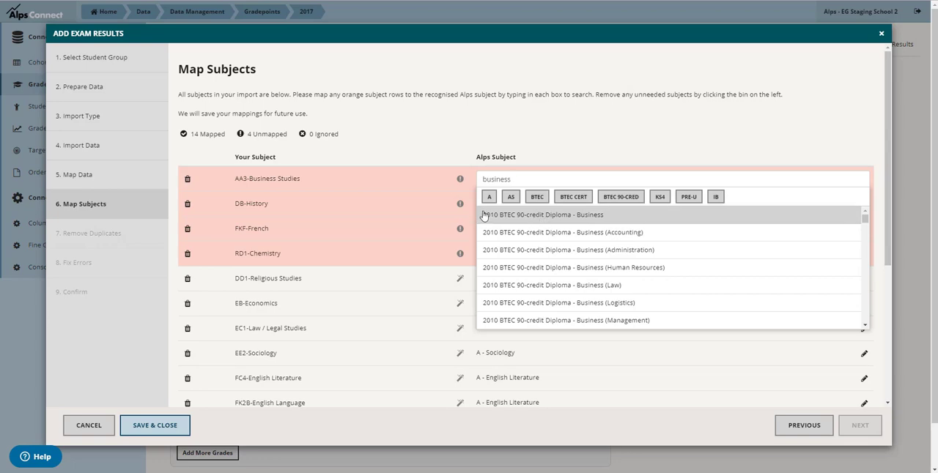
left_click(489, 199)
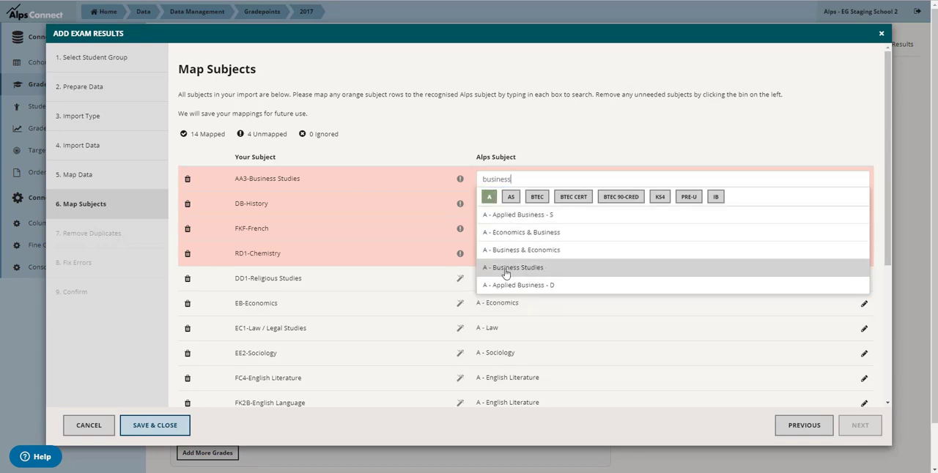
left_click(505, 269)
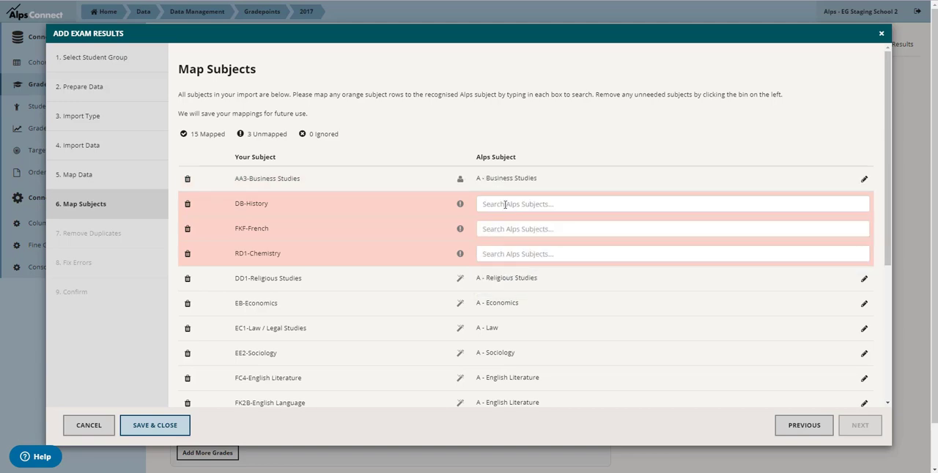
Map DB-History to A - History and FKF-French to A - French
left_click(505, 204)
type("history")
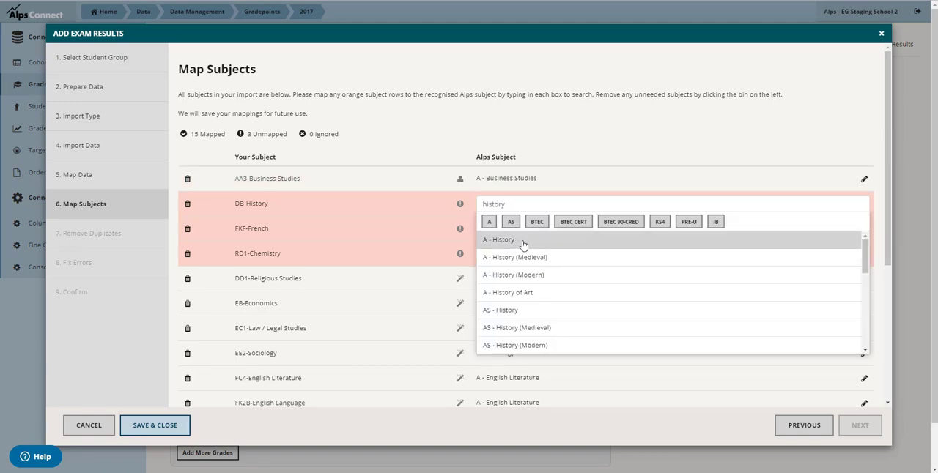
left_click(506, 242)
left_click(501, 228)
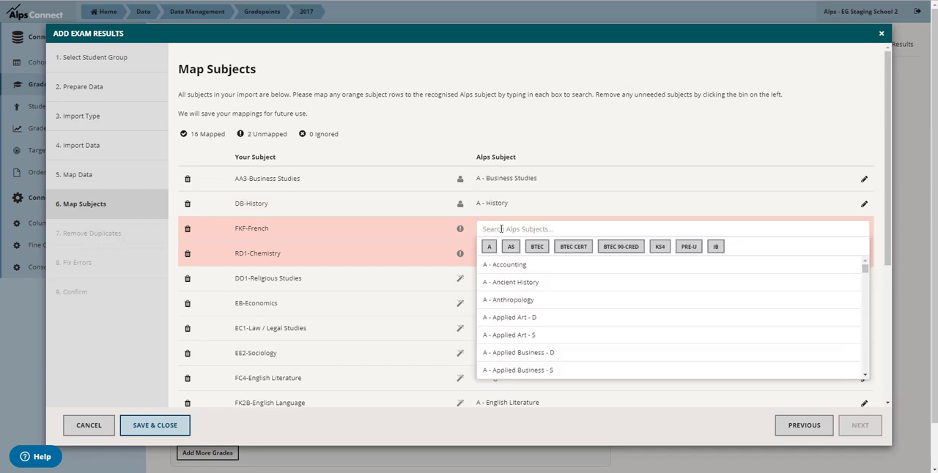
type("french")
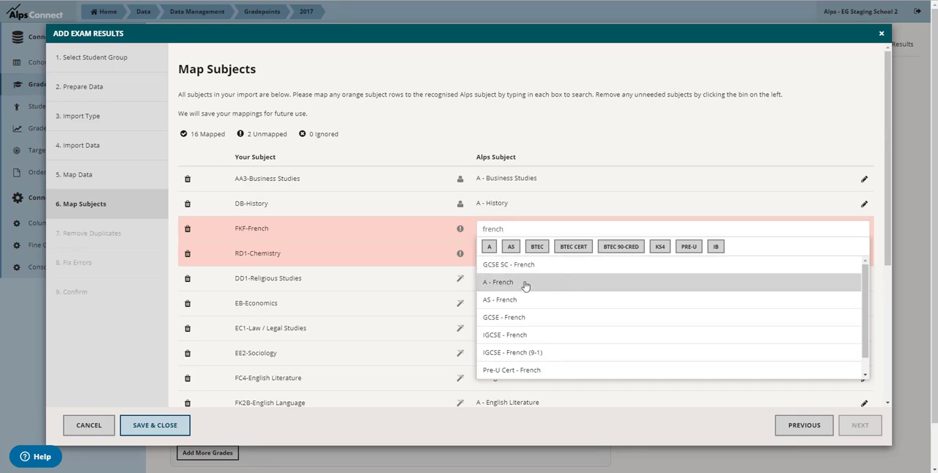
left_click(527, 287)
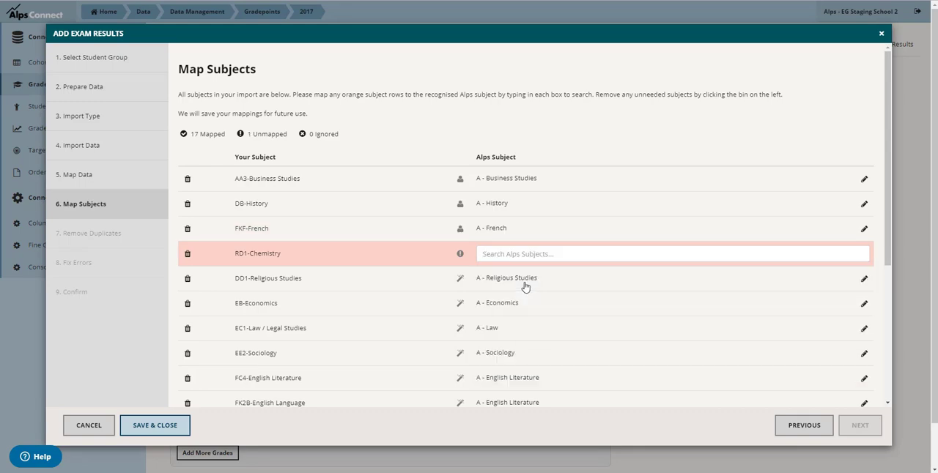
Map the remaining unmapped subject, RD1-Chemistry, to A - Chemistry
left_click(522, 256)
type("chemi")
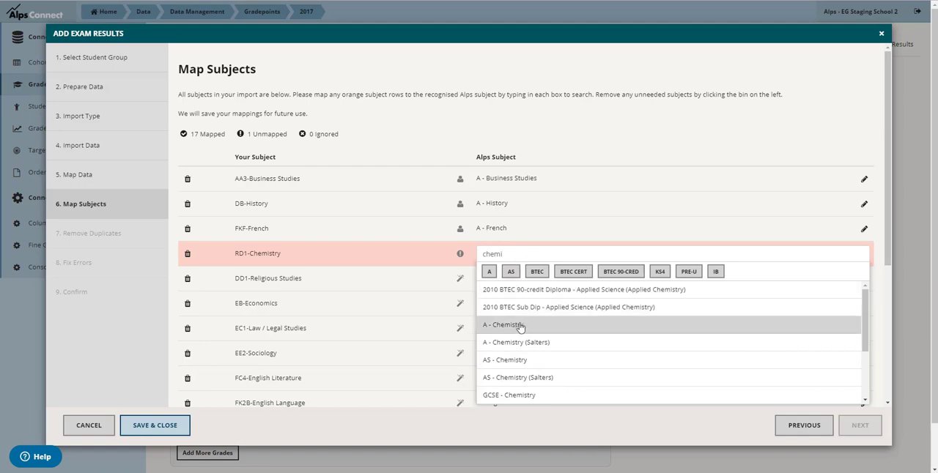
left_click(519, 325)
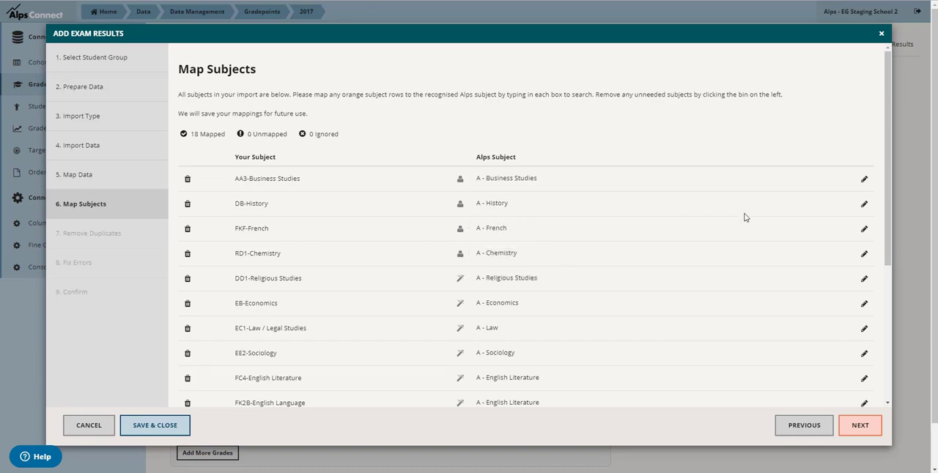
Change the saved mapping of JA2-Art and Design to A - Art (Craft)
scroll(746, 217, "down", 2)
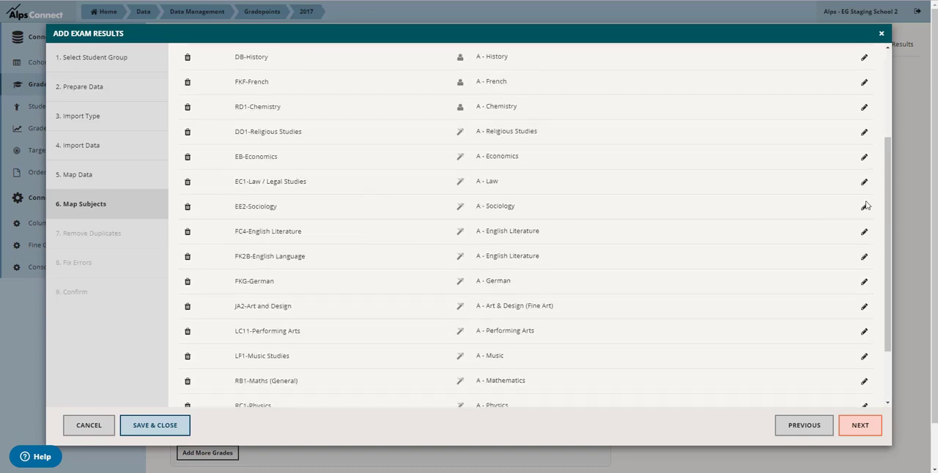
scroll(805, 264, "down", 1)
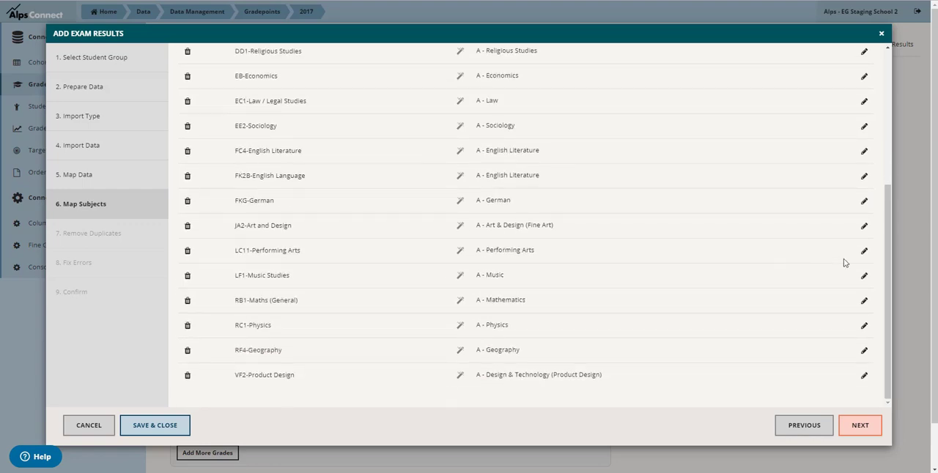
left_click(864, 227)
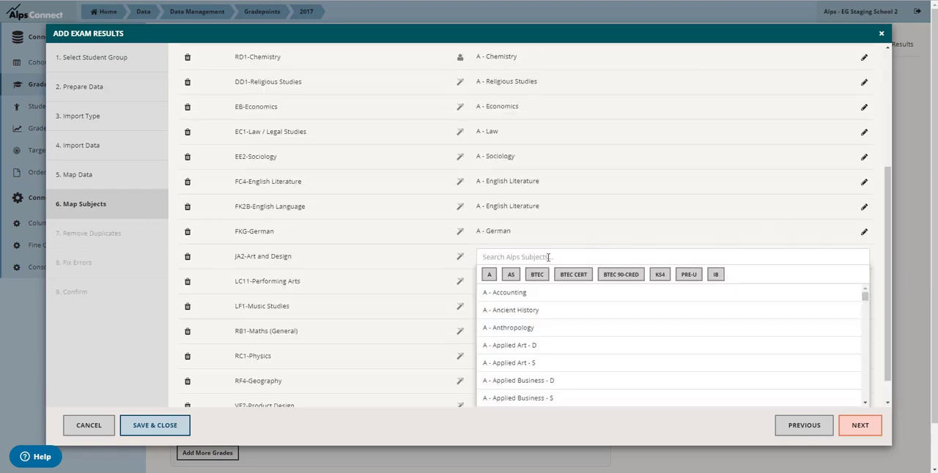
type("art")
left_click(489, 274)
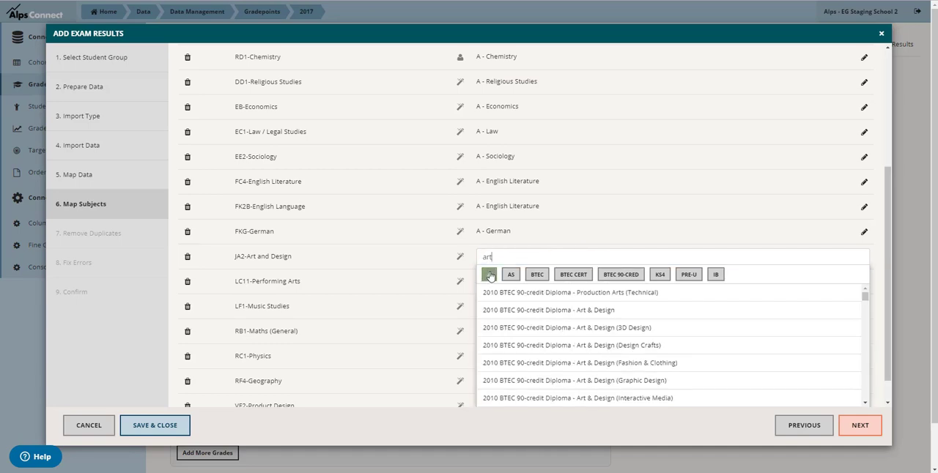
left_click(504, 293)
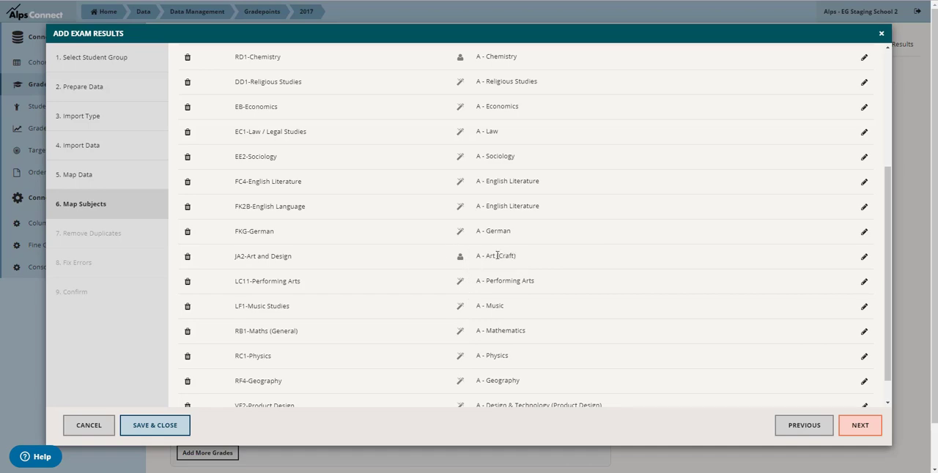
Check the full list of subject mappings and continue to duplicate removal
scroll(586, 304, "up", 3)
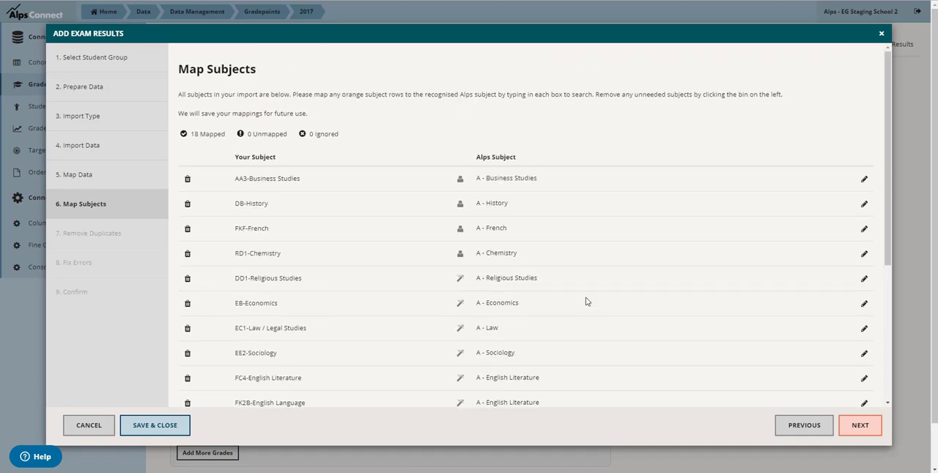
scroll(561, 335, "down", 3)
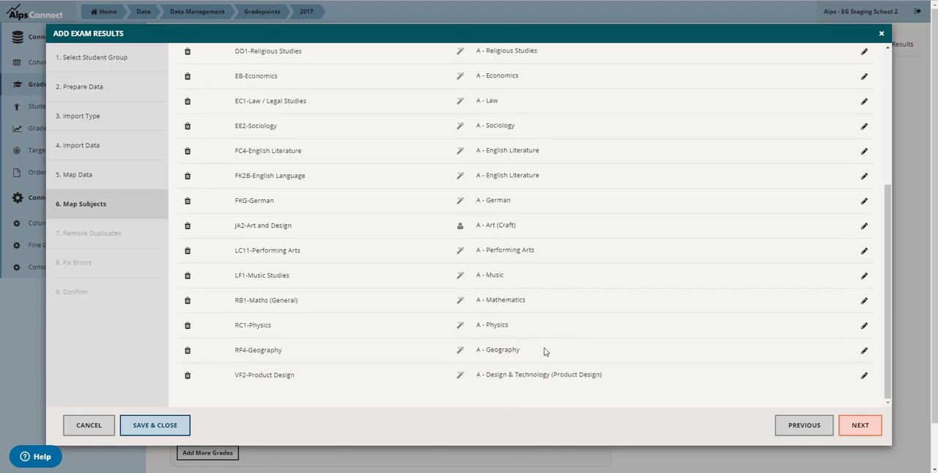
scroll(543, 352, "up", 3)
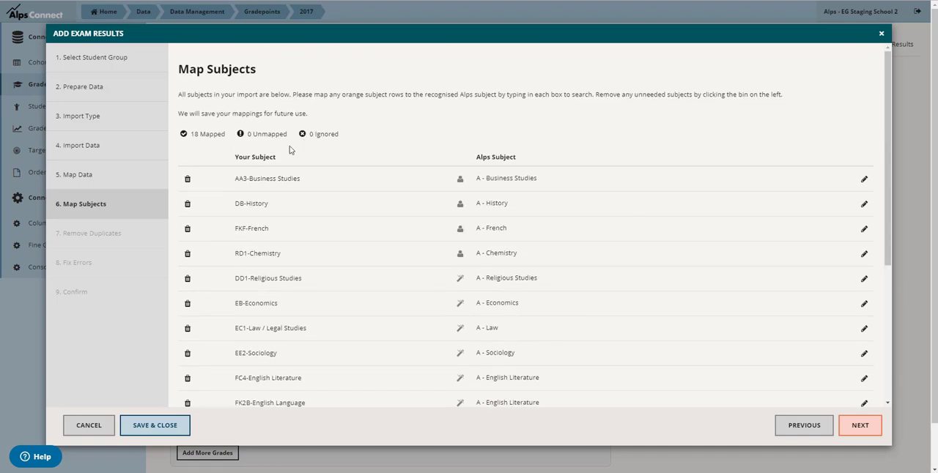
left_click(852, 432)
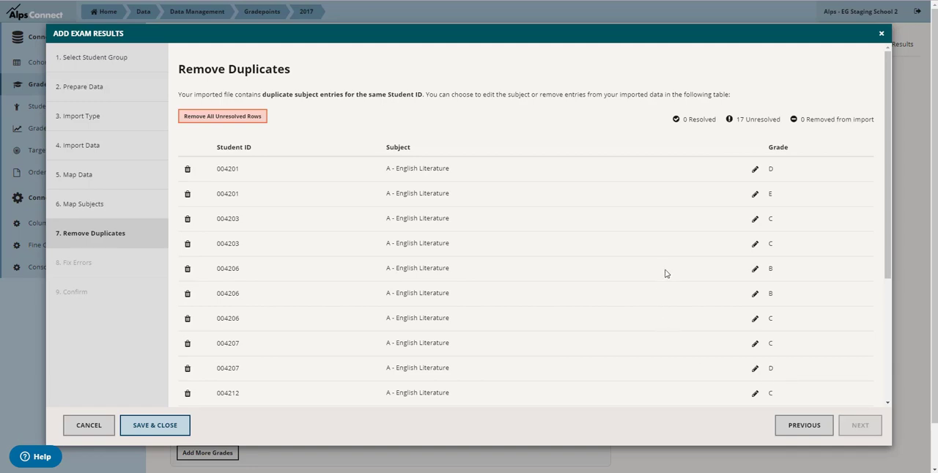
Review the duplicate entries, then remove the first student's grade E entry and the second student's second grade C entry
scroll(562, 182, "down", 5)
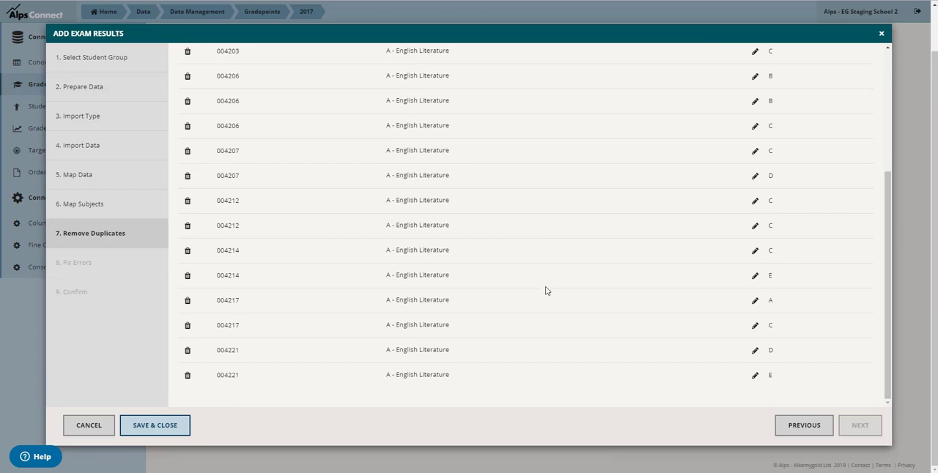
scroll(544, 291, "up", 5)
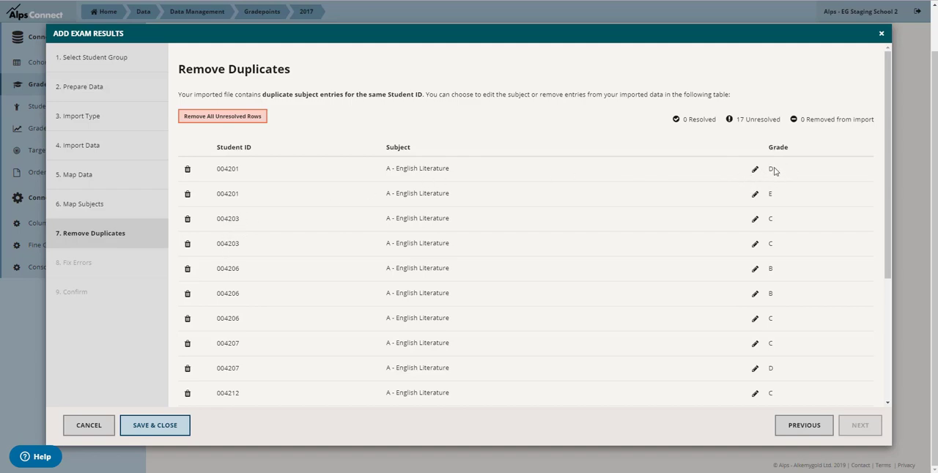
left_click(187, 196)
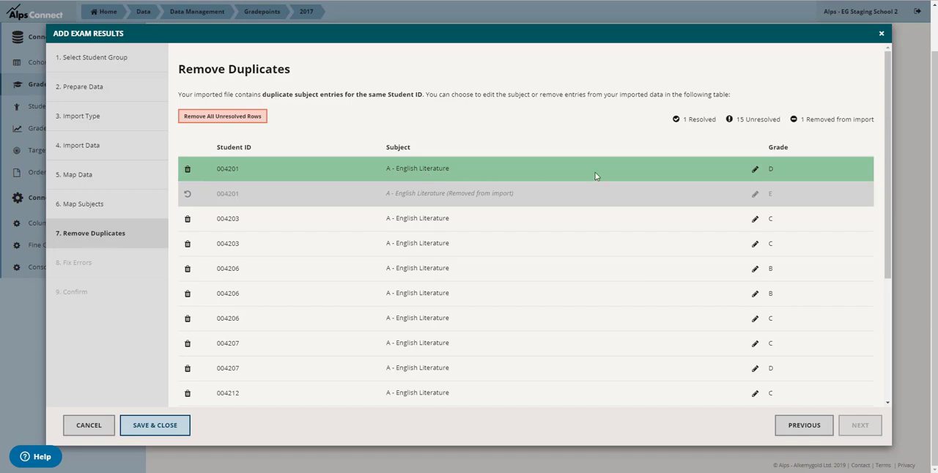
left_click(188, 247)
Remove all three of the third student's English Literature entries and the fourth student's grade C entry from the import
scroll(247, 272, "down", 3)
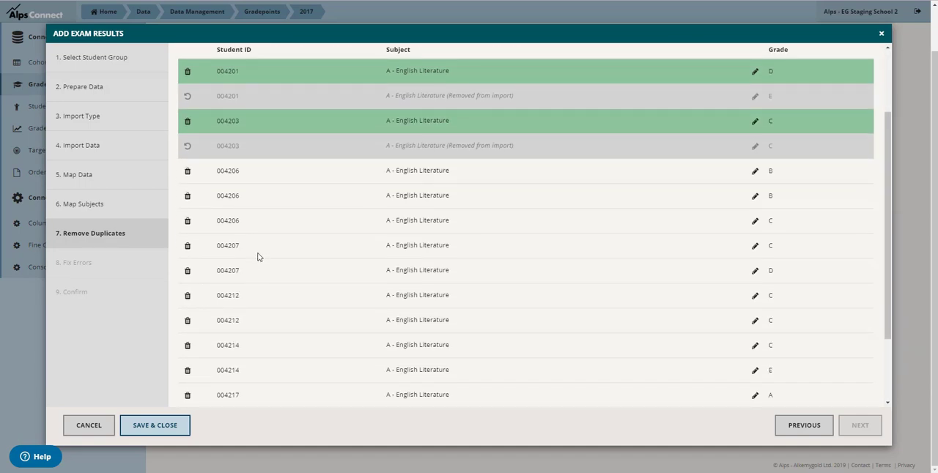
left_click(188, 197)
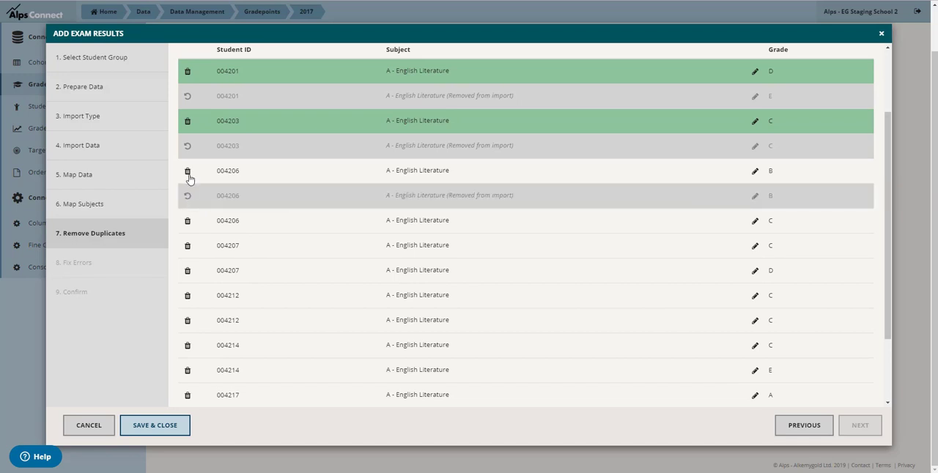
left_click(187, 172)
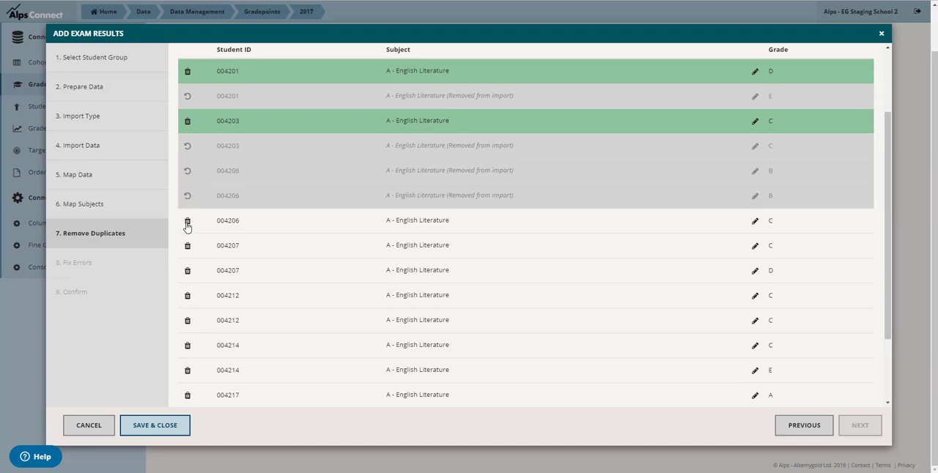
left_click(188, 247)
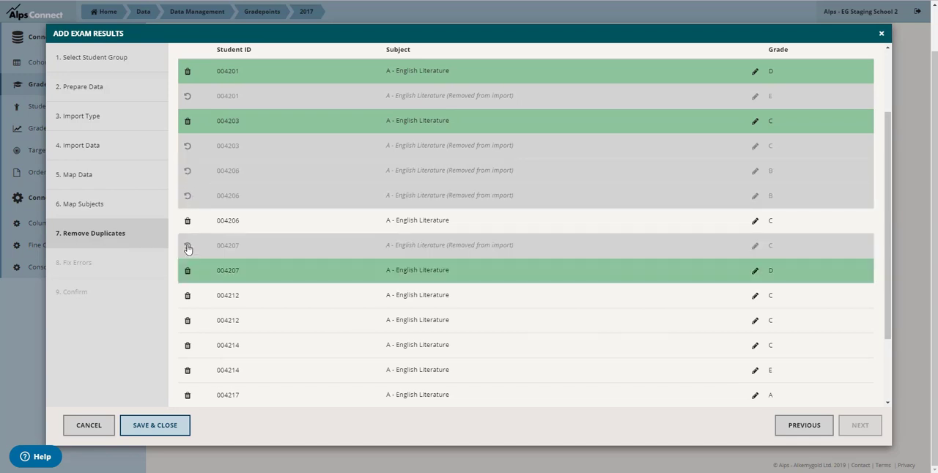
left_click(187, 221)
Remove the fifth student's first grade C and the sixth student's grade E entries, and restore the fourth student's grade C in place of grade D
scroll(187, 223, "down", 3)
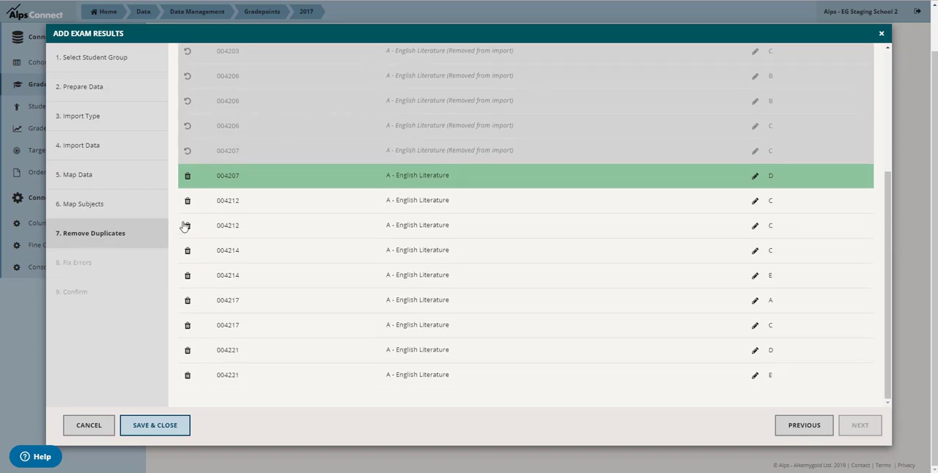
left_click(188, 202)
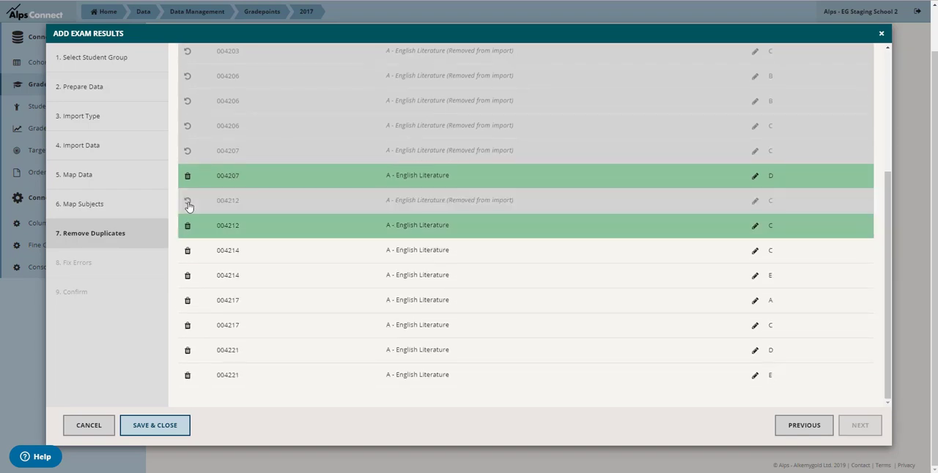
left_click(186, 151)
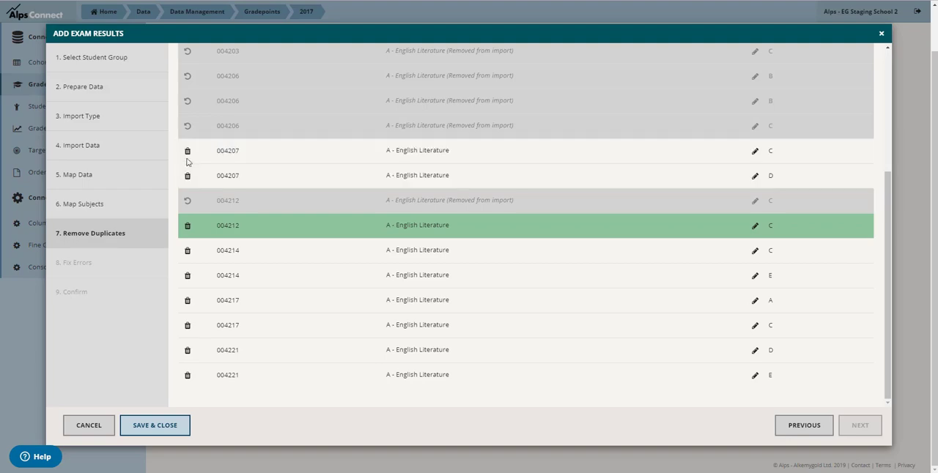
left_click(188, 177)
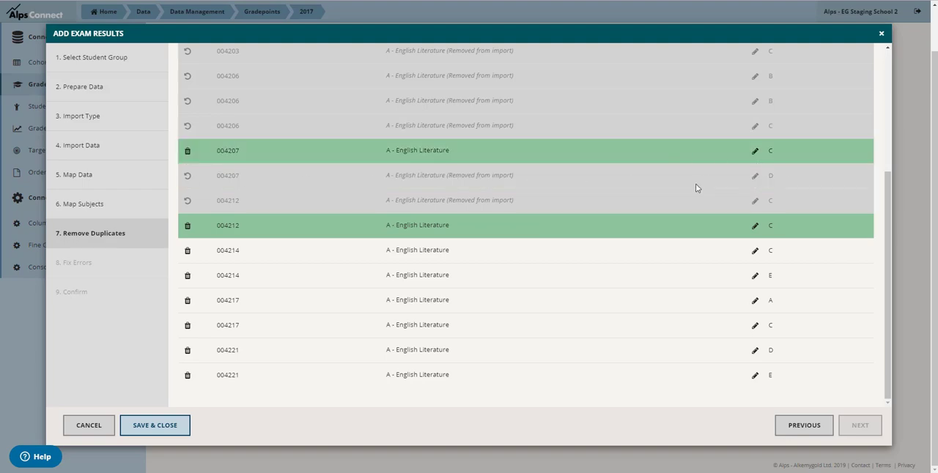
left_click(188, 276)
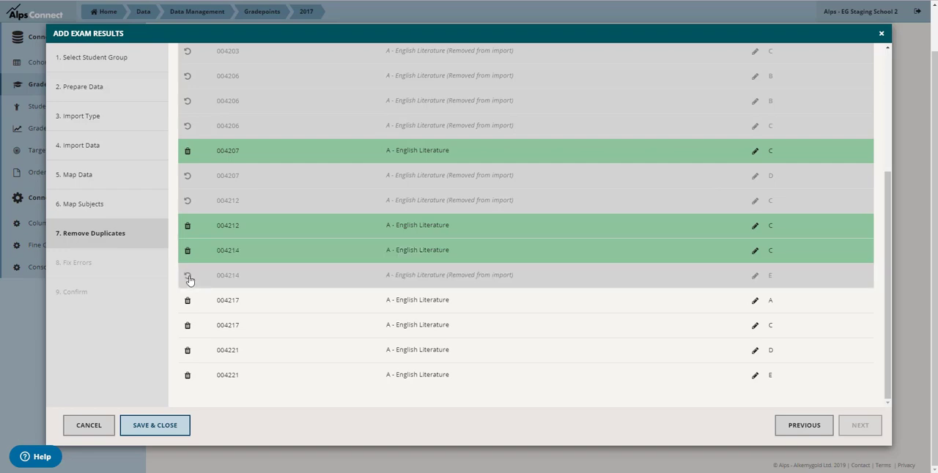
Remove the second-to-last student's grade C and the last student's grade E entries from the import, and continue to error fixing
left_click(188, 325)
left_click(187, 376)
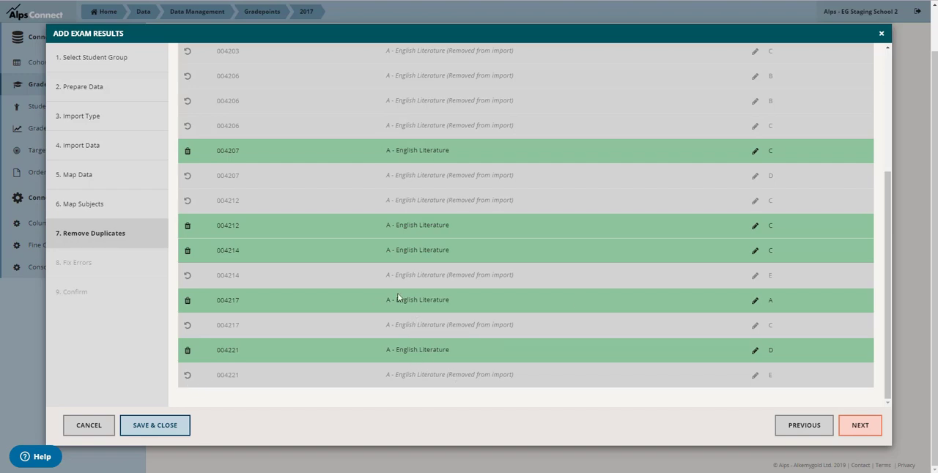
left_click(859, 426)
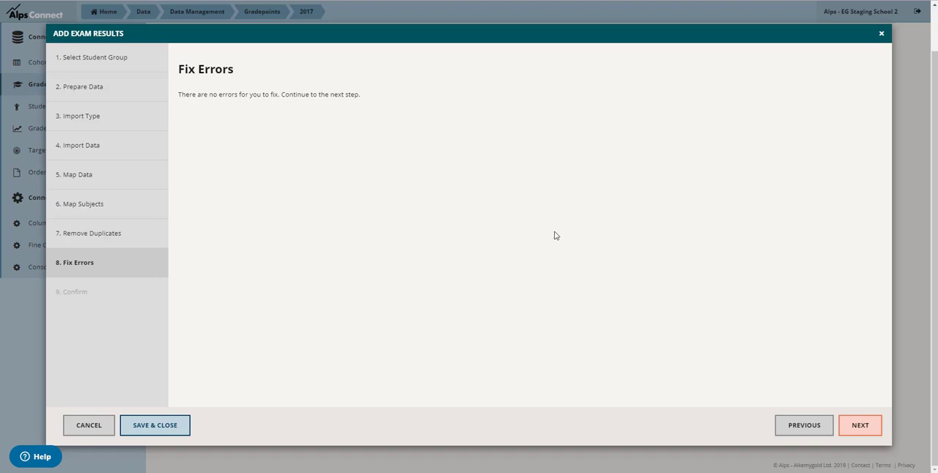
Continue past error fixing to the confirmation list, review the rows, and finish the exam results import
left_click(174, 433)
left_click(849, 432)
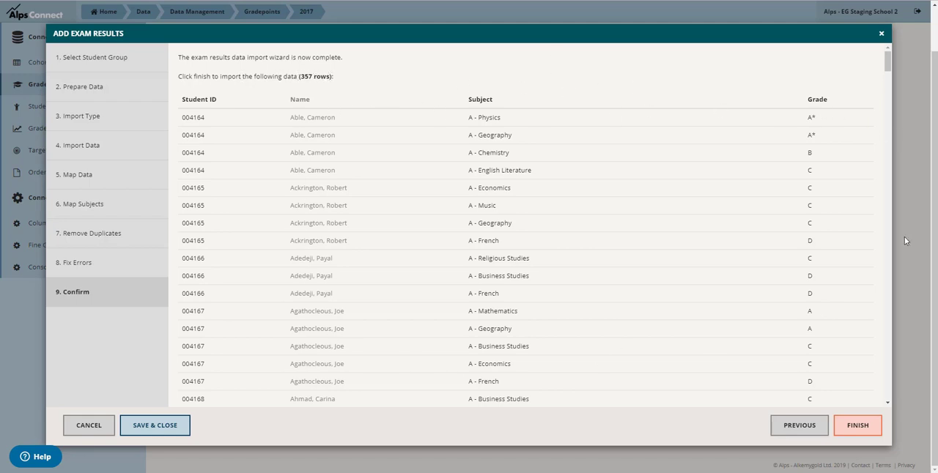
scroll(832, 190, "down", 2)
scroll(831, 193, "up", 2)
left_click(849, 429)
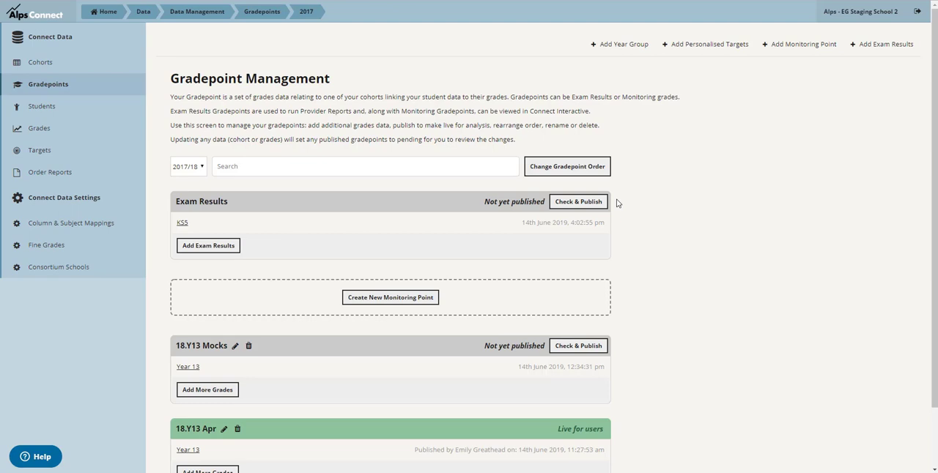
Review the 2017/18 gradepoints, and display the grades for the Results gradepoint sorted by subject
scroll(616, 203, "down", 1)
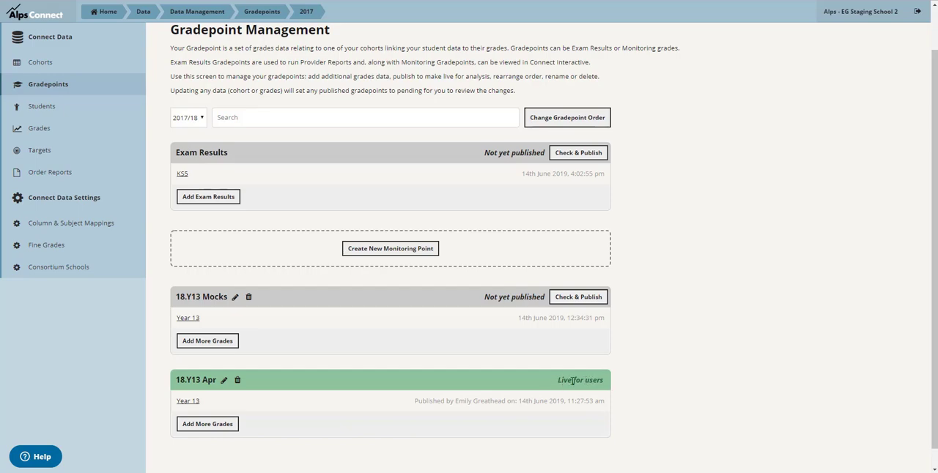
scroll(669, 371, "up", 1)
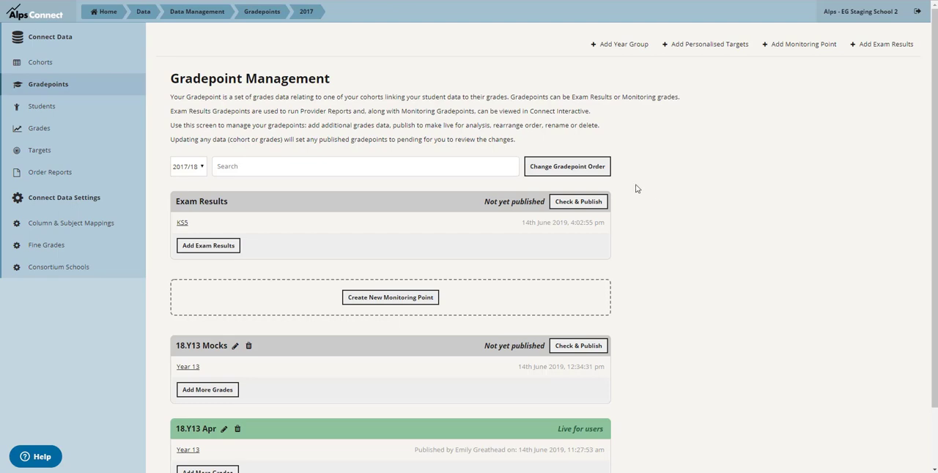
left_click(36, 134)
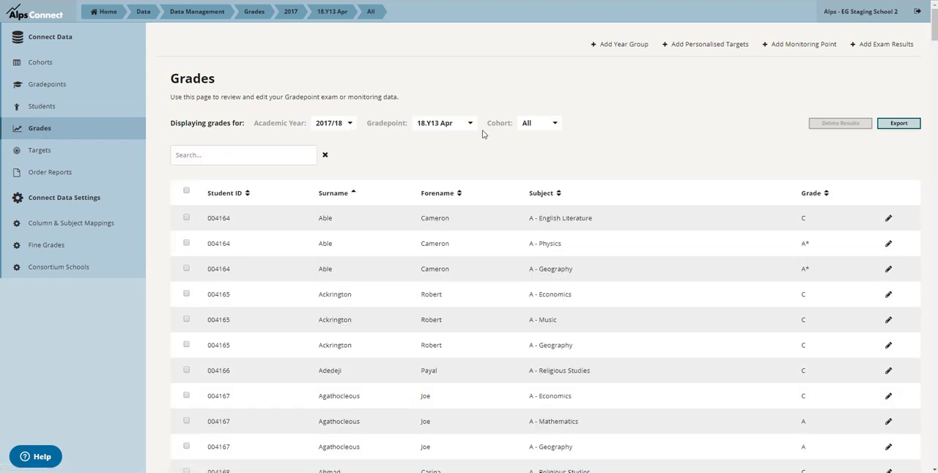
left_click(459, 126)
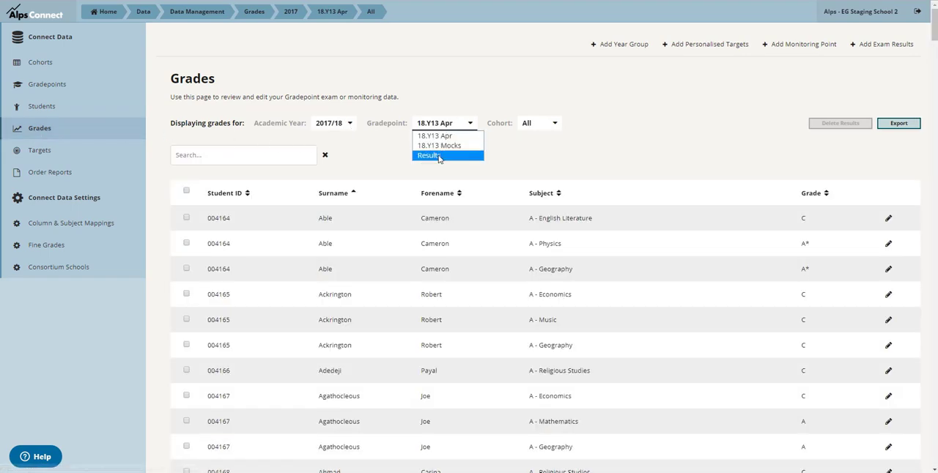
left_click(439, 156)
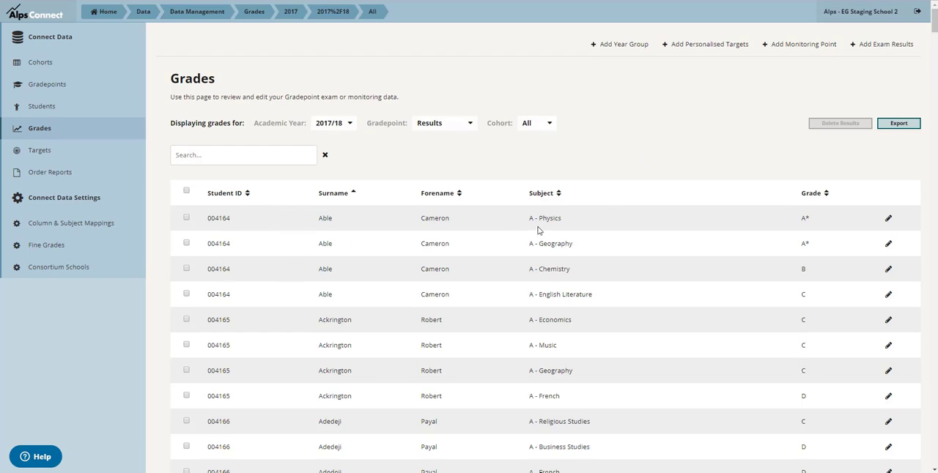
left_click(558, 193)
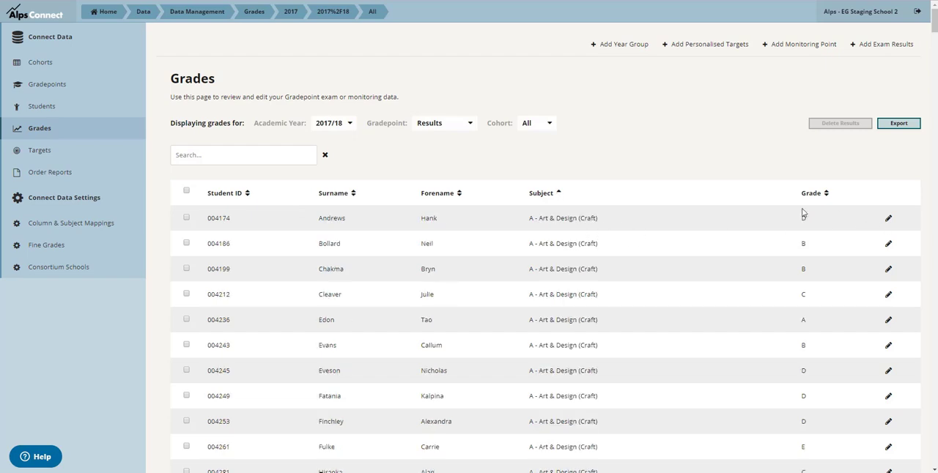
Open the first listed Art & Design (Craft) student's record and display the 2017/18 subjects and grades
left_click(186, 218)
left_click(186, 243)
left_click(888, 219)
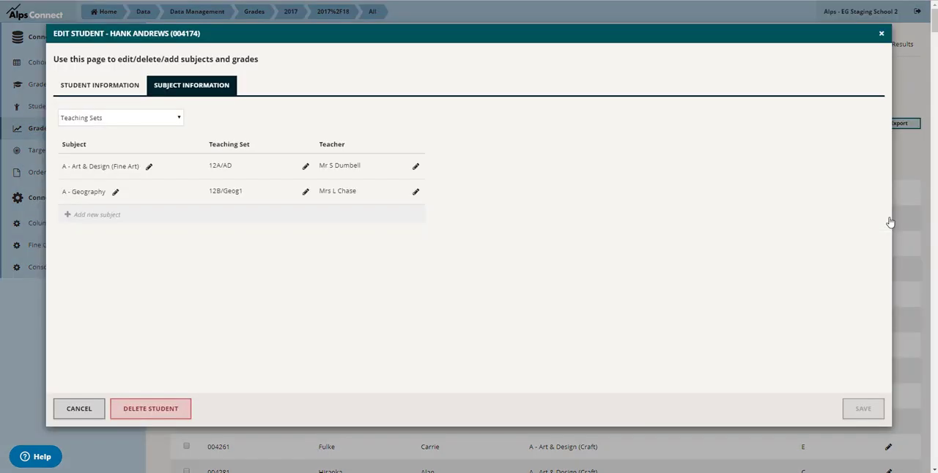
left_click(164, 126)
left_click(157, 154)
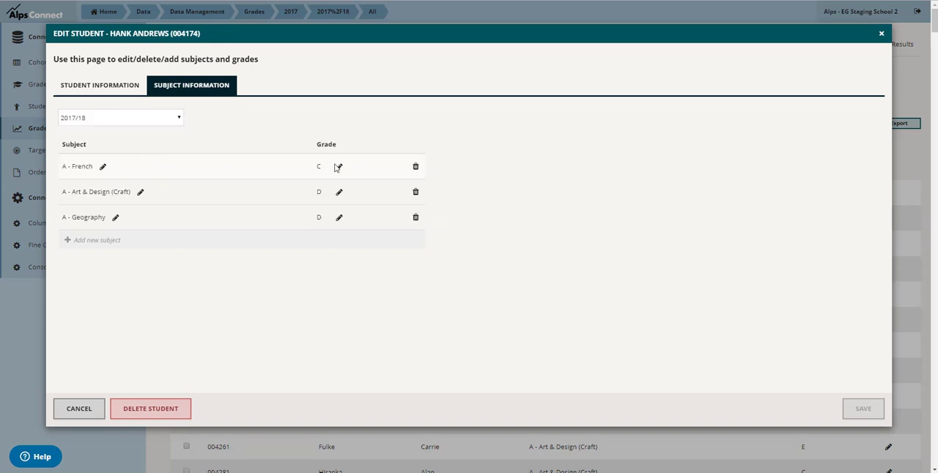